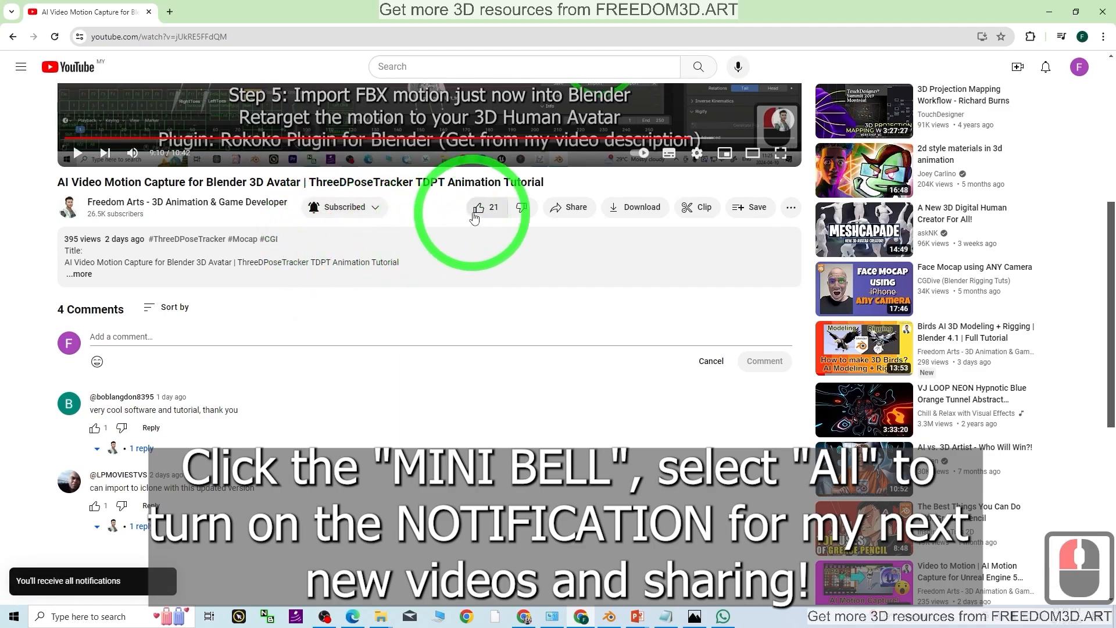
# Like the motion capture video and enter "comments here" as a comment
pyautogui.click(478, 210)
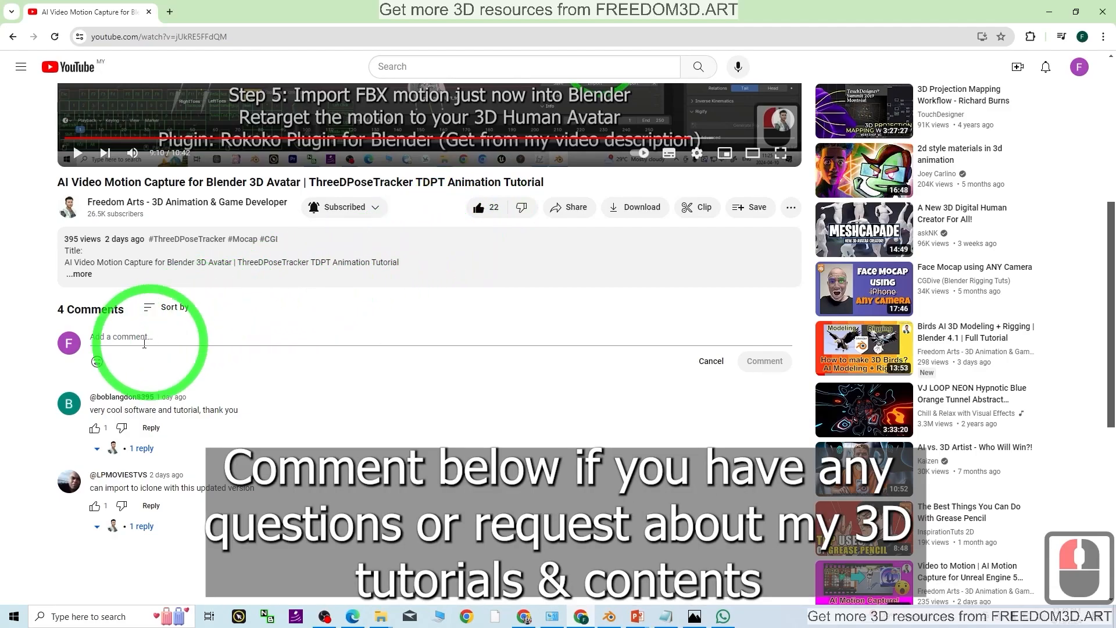
pyautogui.write('comments here')
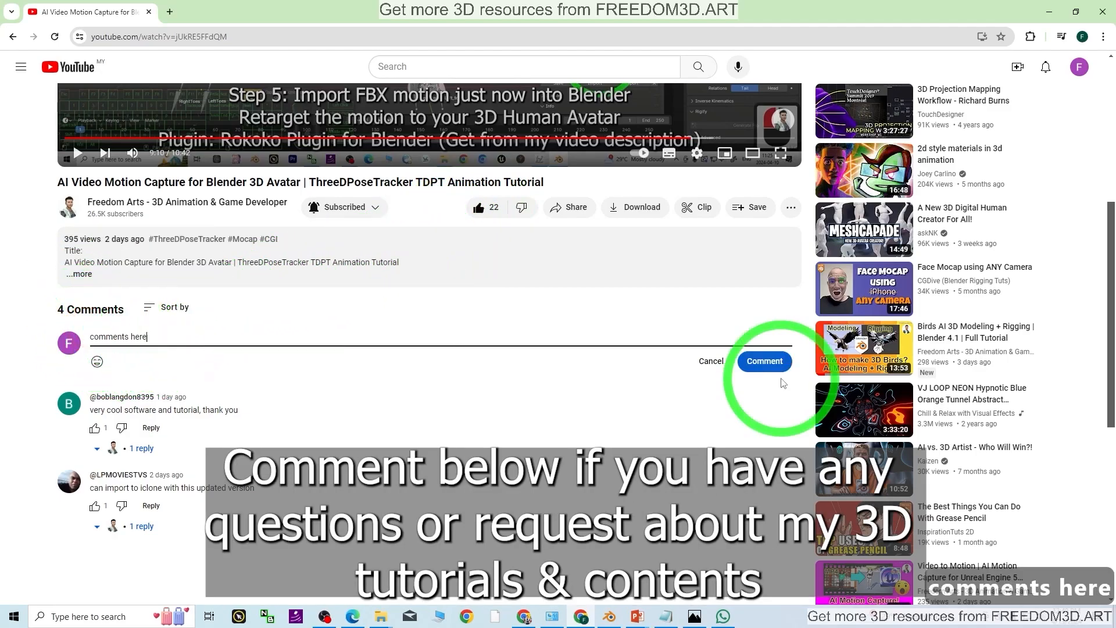
# Open the Watch Later list from the YouTube video page
pyautogui.scroll(1, 755, 302)
pyautogui.click(745, 270)
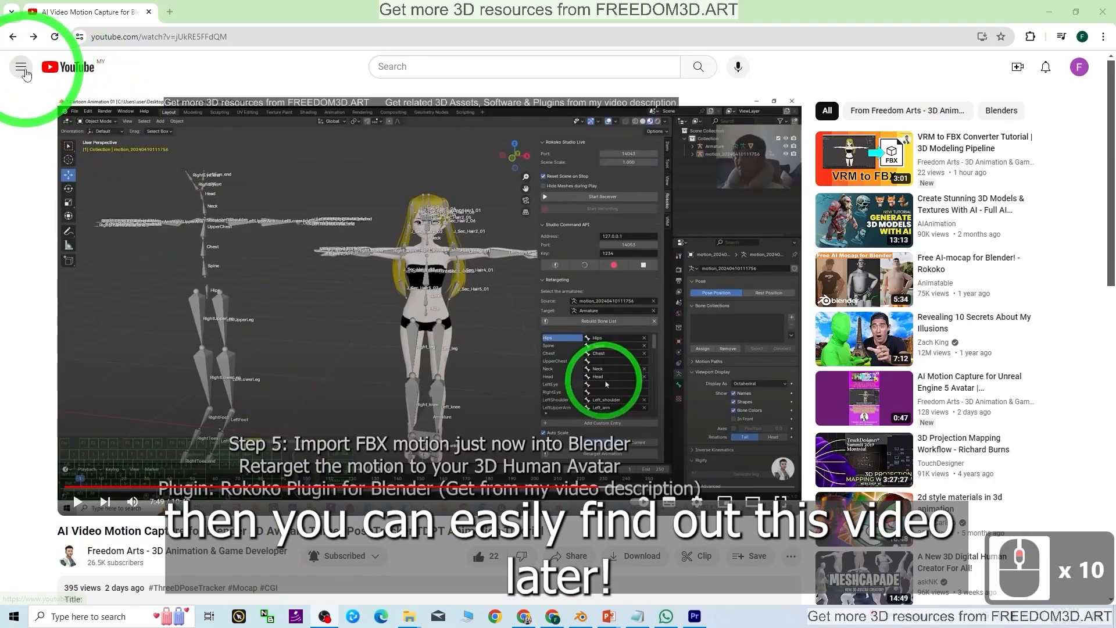
pyautogui.click(22, 67)
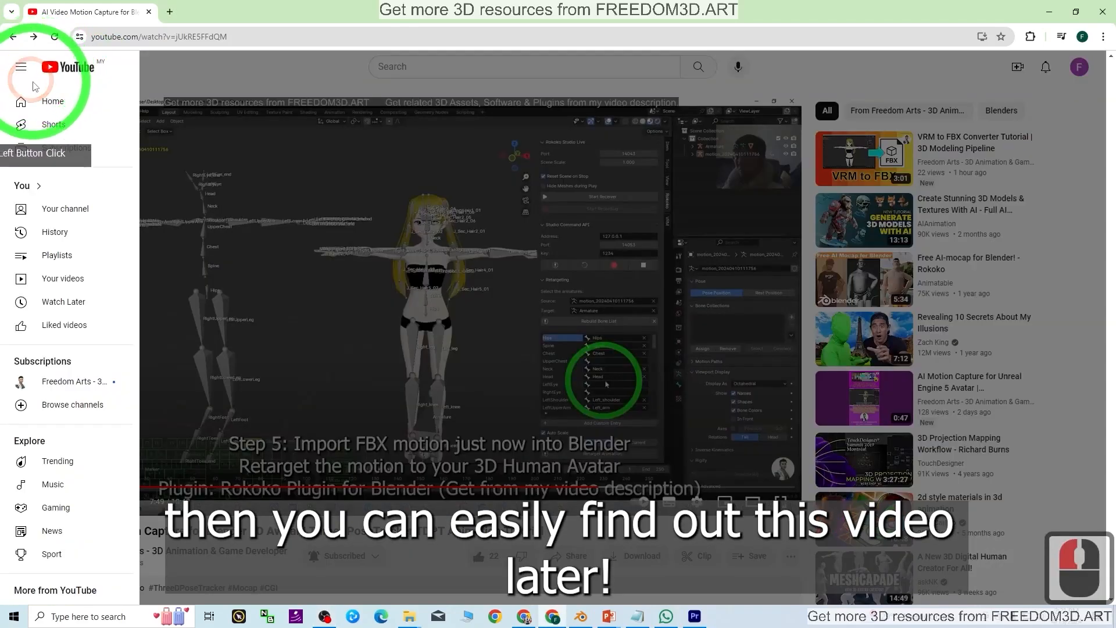
pyautogui.click(61, 303)
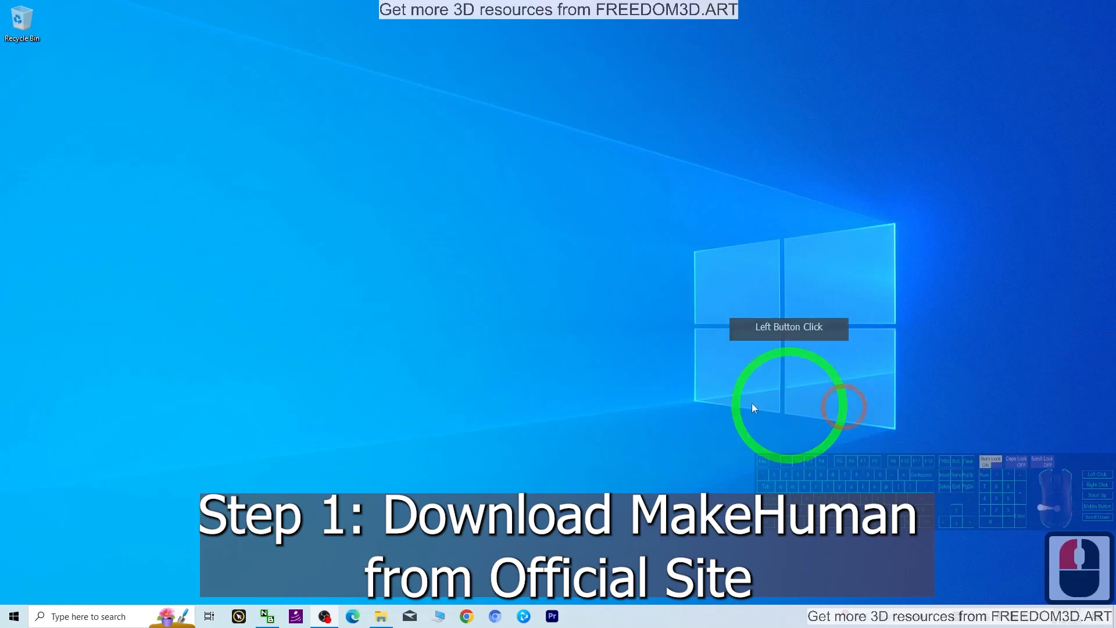
# Open a new Chromium browser window and search the web for "download makehuman"
pyautogui.click(494, 616)
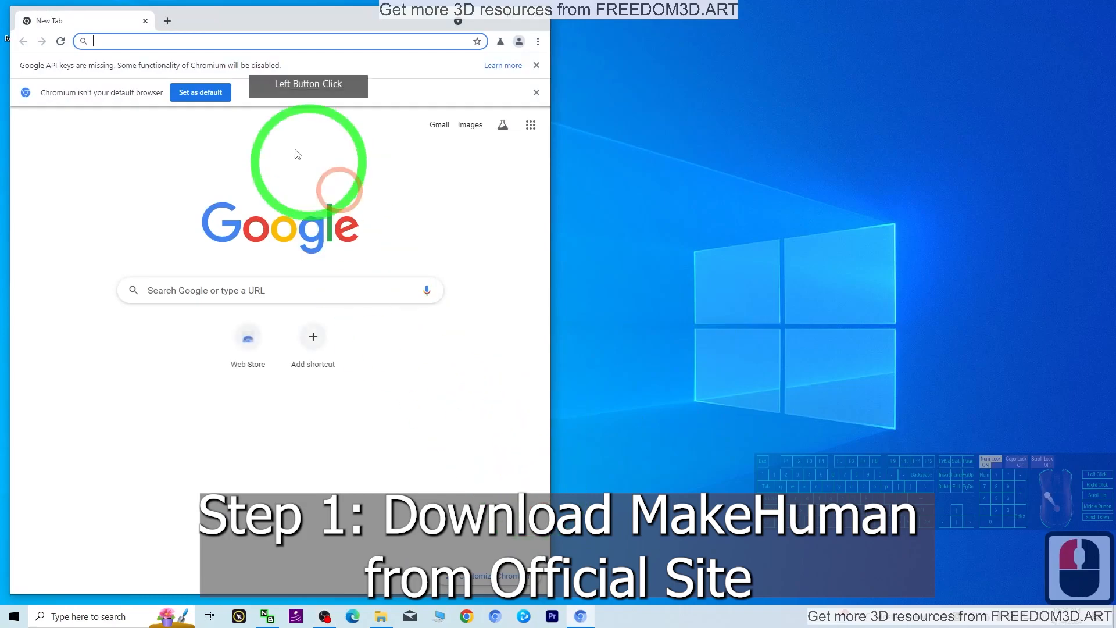
pyautogui.click(265, 45)
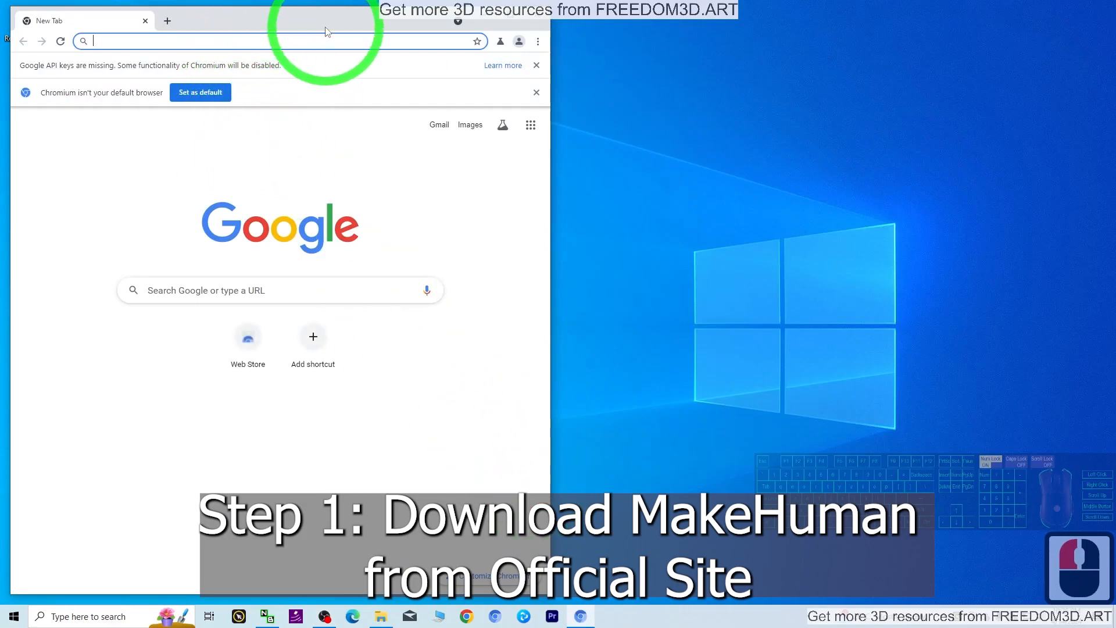
pyautogui.write('download make')
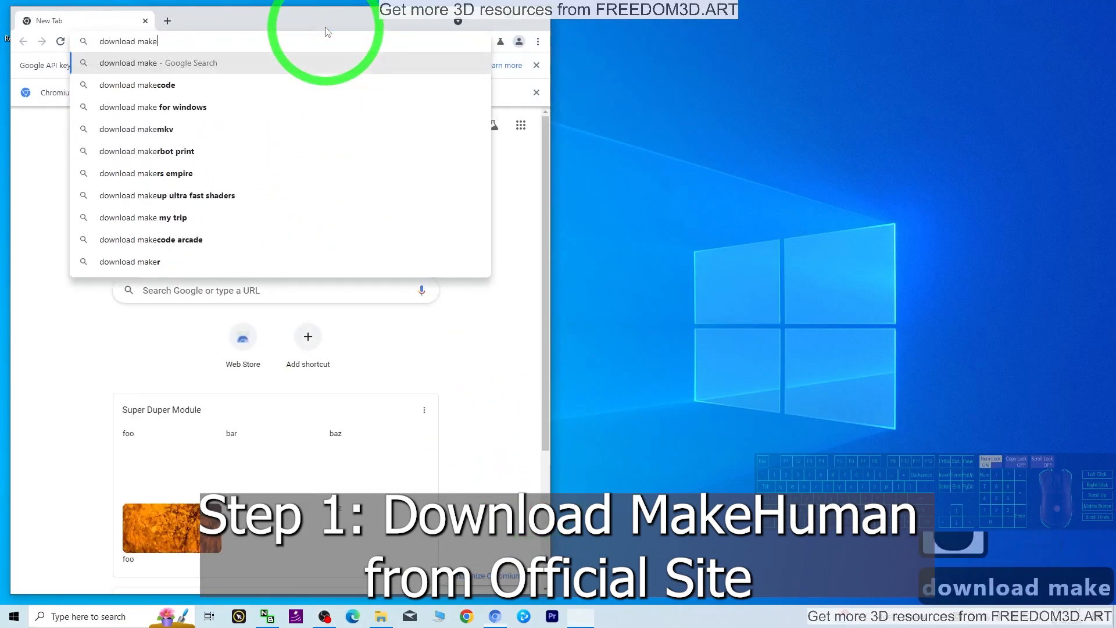
pyautogui.write('human')
pyautogui.press('Return')
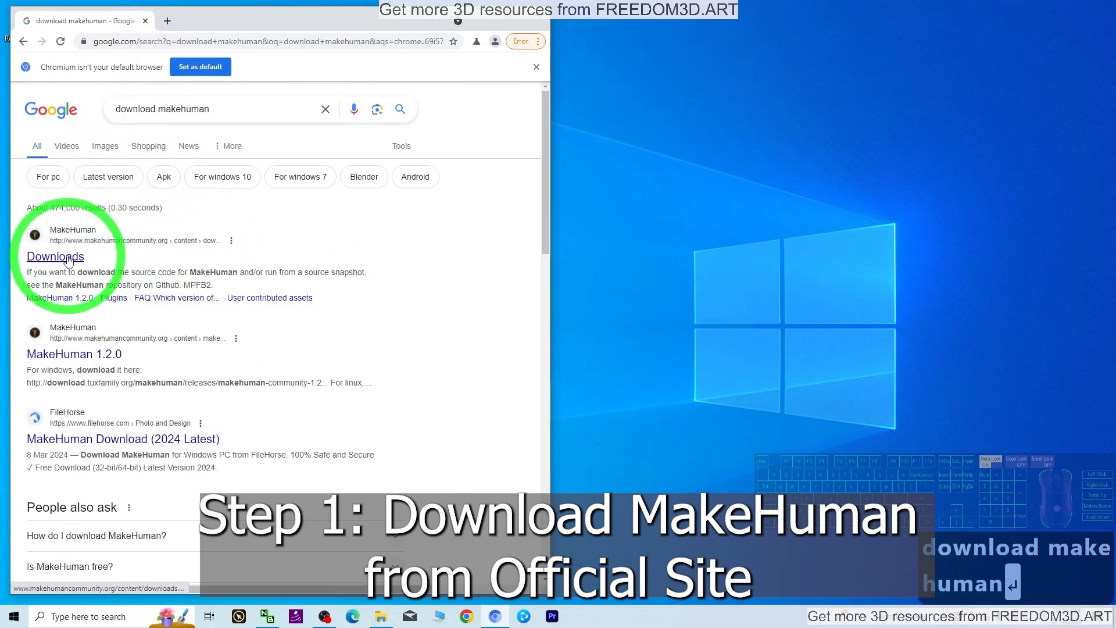
# Open the MakeHuman Downloads and MakeHuman 1.2.0 results in separate tabs, maximize the browser, and bring up the MakeHuman 1.2.0 page
pyautogui.middleClick(68, 261)
pyautogui.middleClick(73, 349)
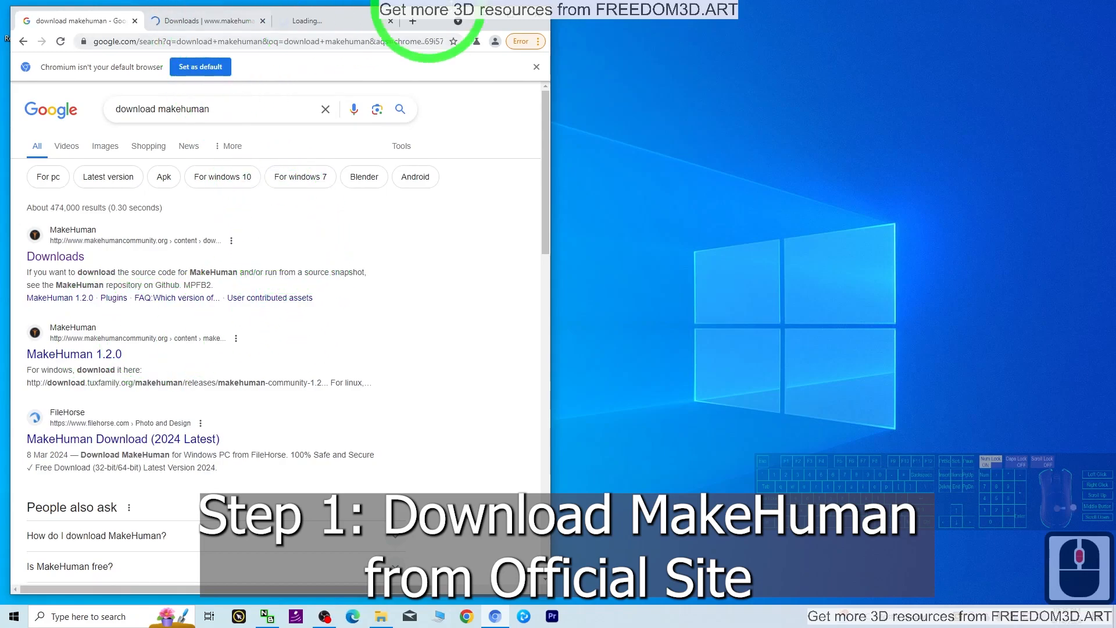
pyautogui.click(507, 22)
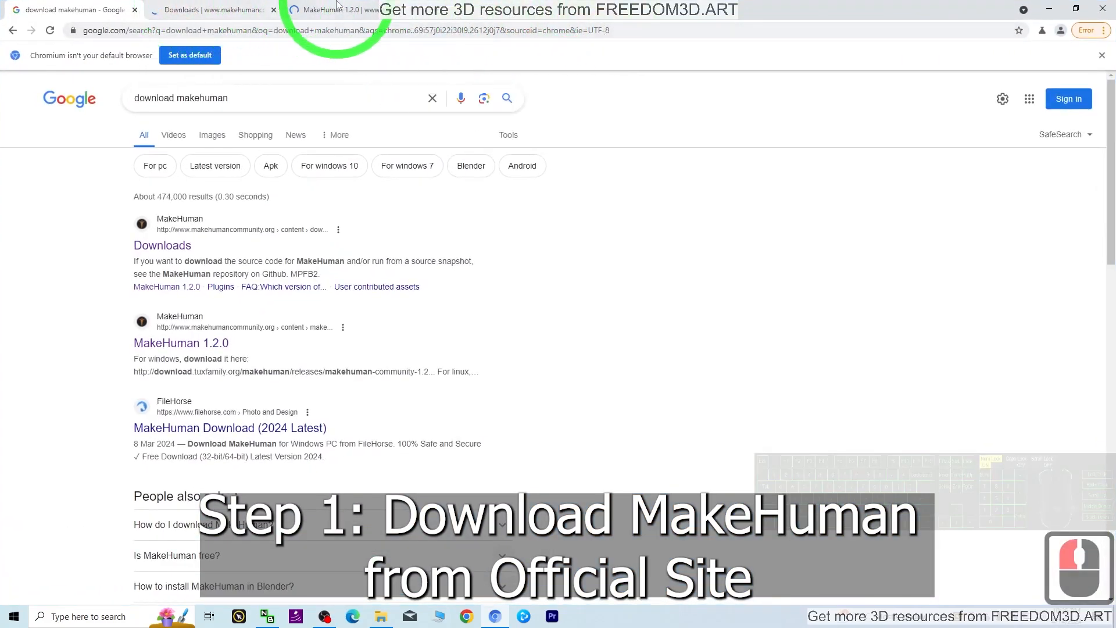
pyautogui.click(221, 5)
pyautogui.click(349, 7)
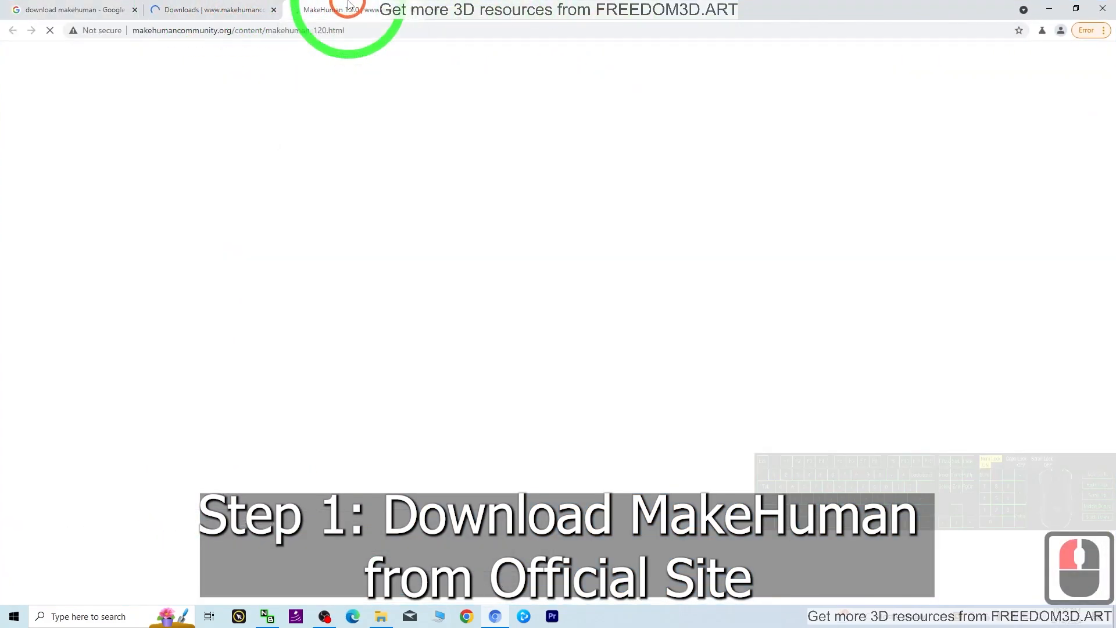
pyautogui.click(356, 10)
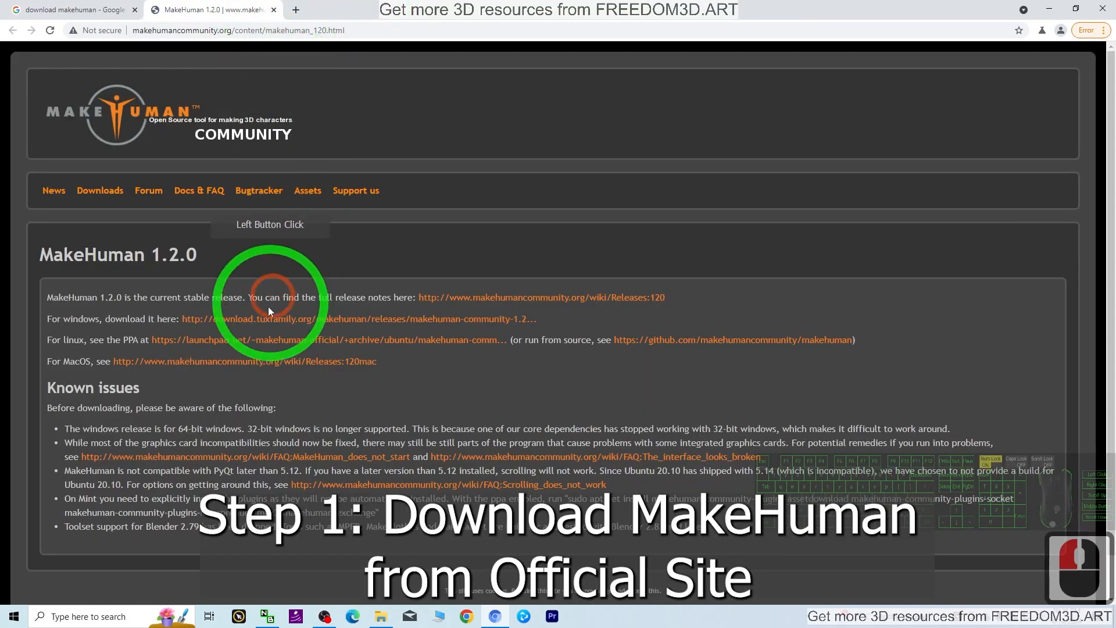
# Download the MakeHuman 1.2.0 Windows release and extract makehuman-community-1.2.0-windows.zip in its download folder
pyautogui.click(269, 319)
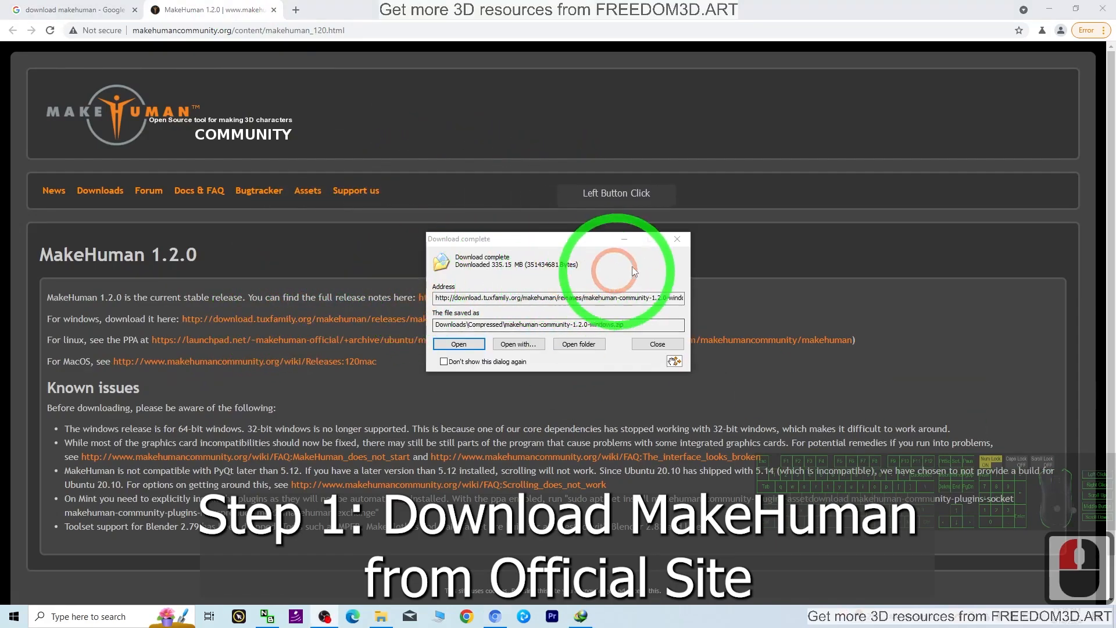
pyautogui.click(594, 344)
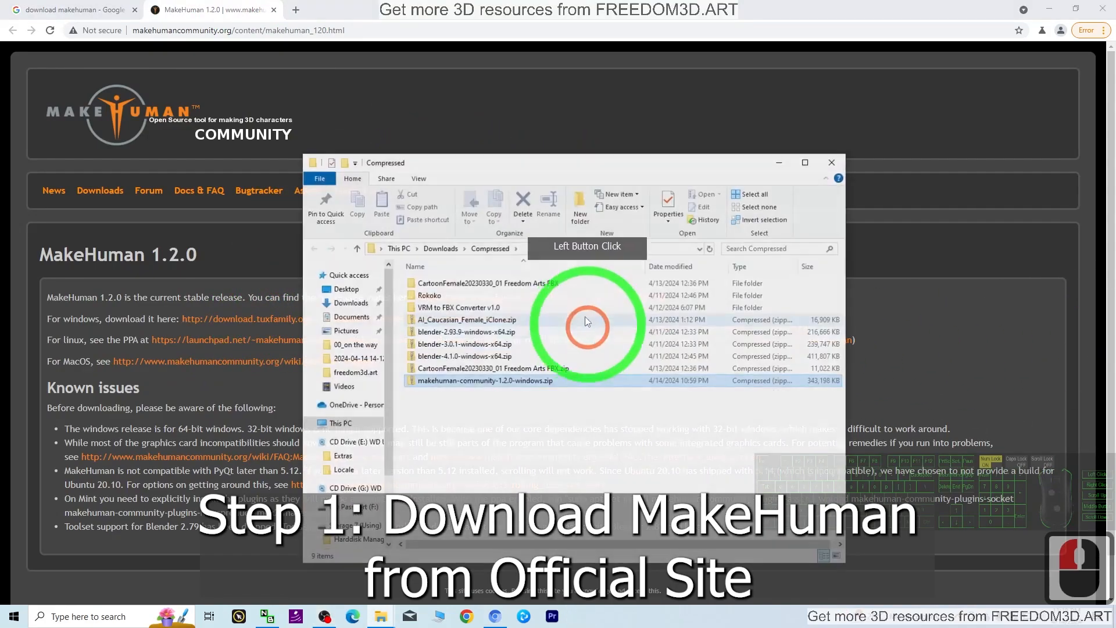
pyautogui.rightClick(442, 384)
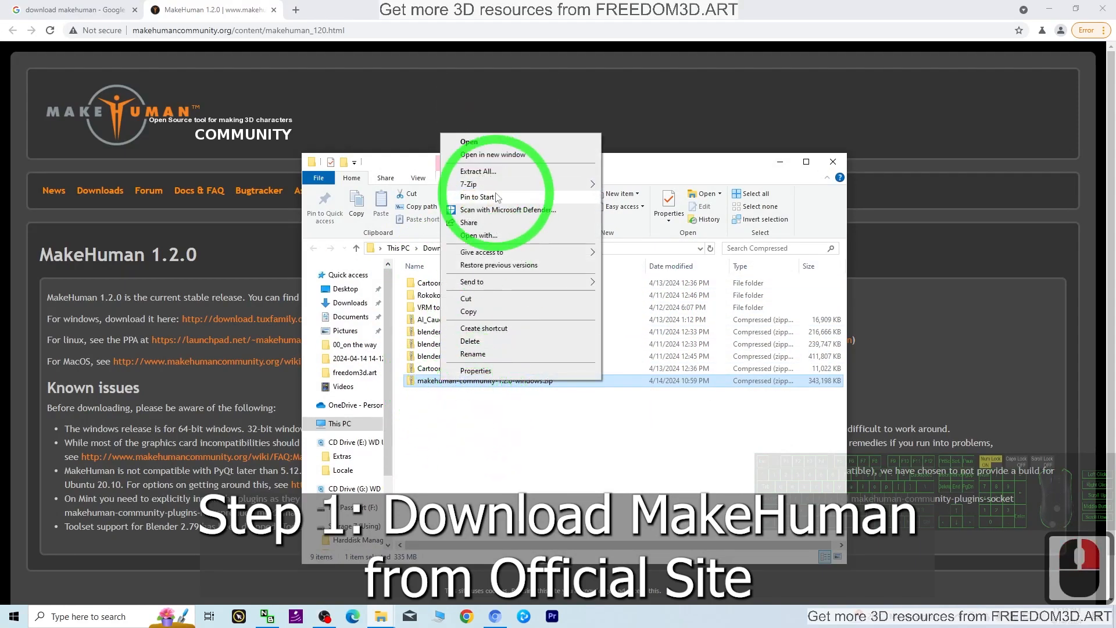
pyautogui.click(491, 171)
pyautogui.click(663, 419)
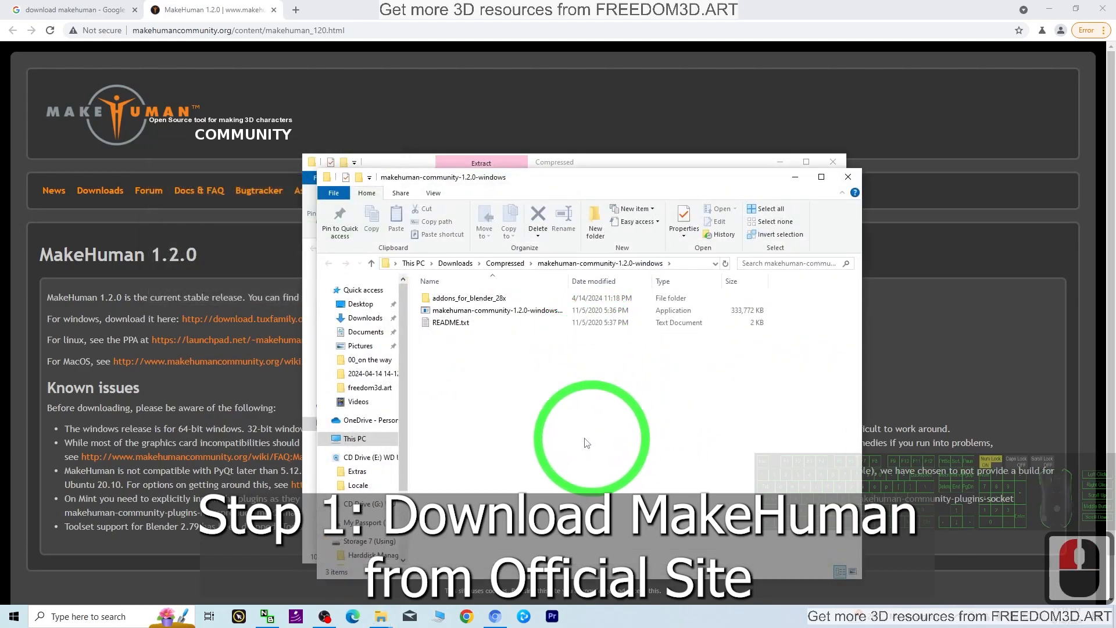
# Select the makehuman-community-1.2.0-windows installer in the extracted folder and close the Compressed folder and browser windows
pyautogui.click(512, 310)
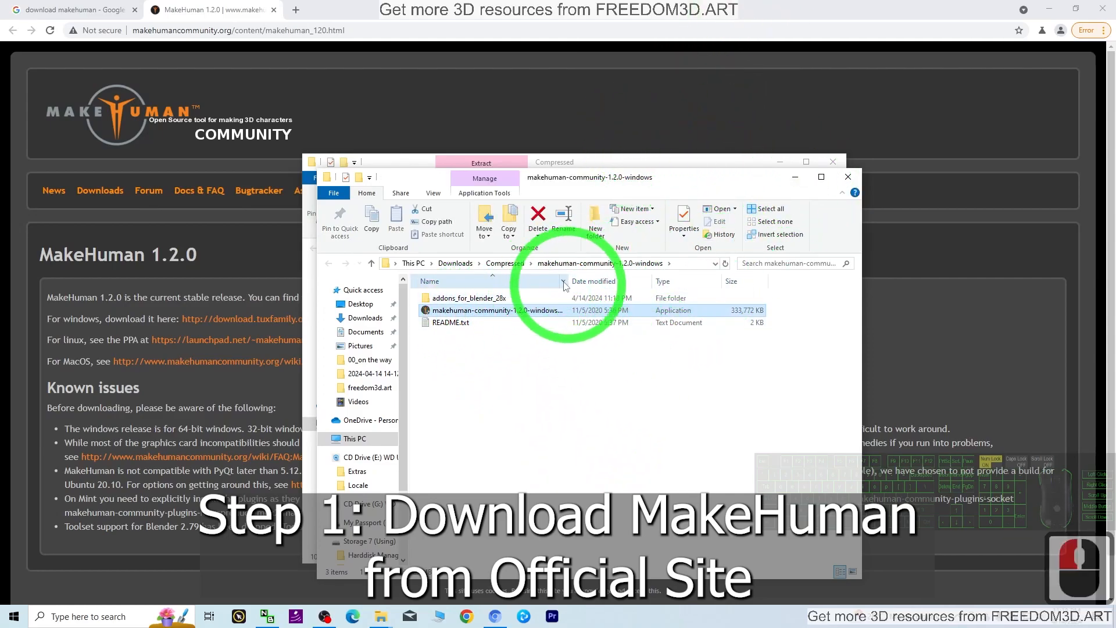
pyautogui.click(692, 166)
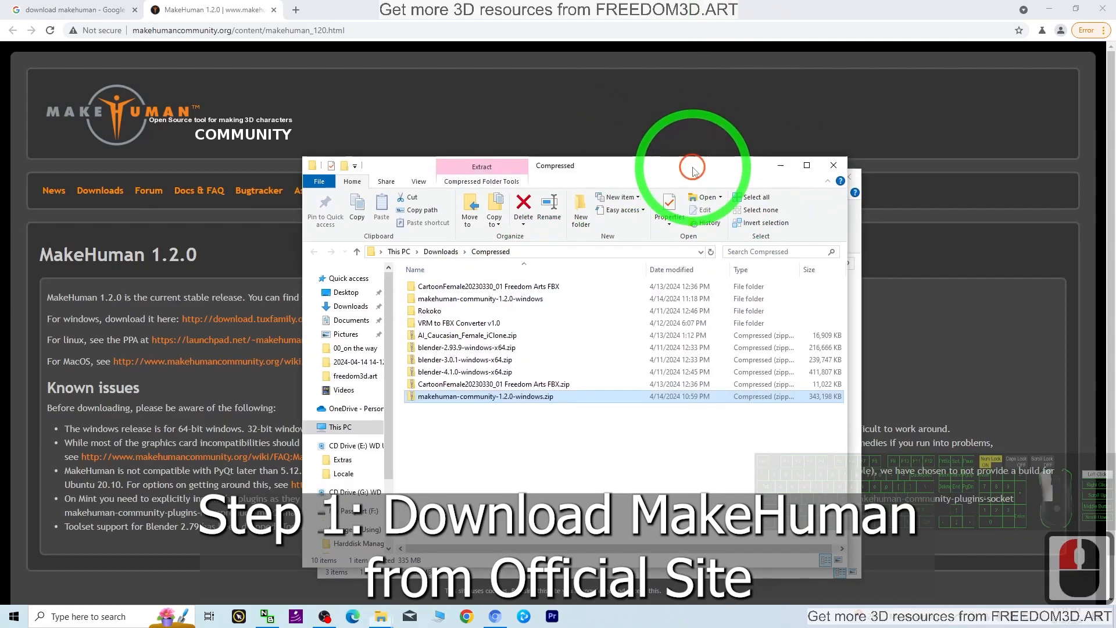
pyautogui.click(833, 165)
pyautogui.click(1096, 9)
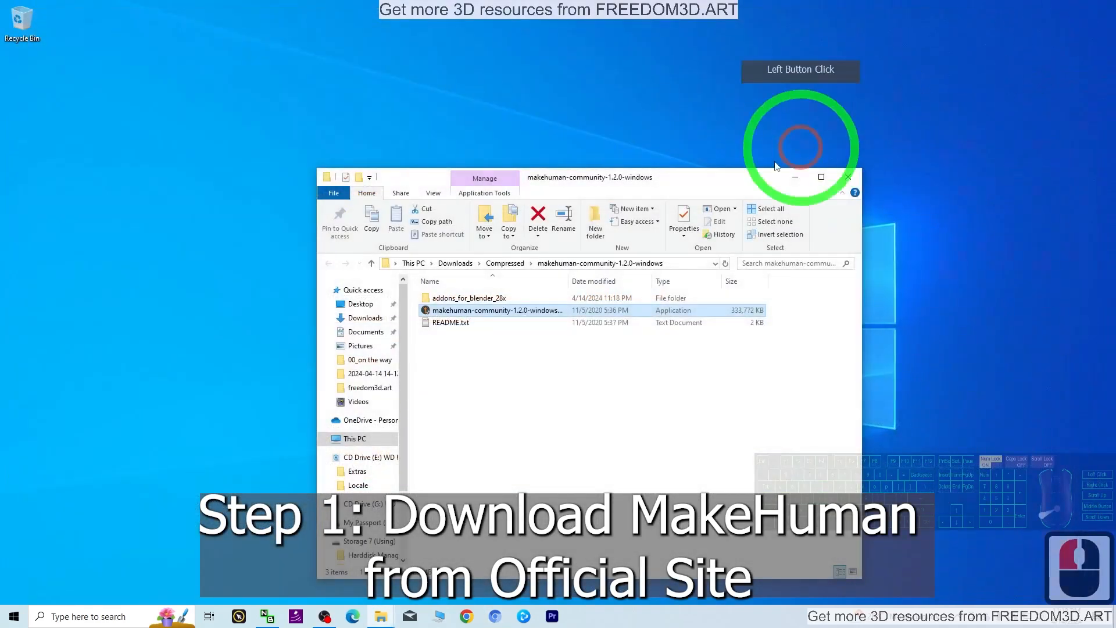
pyautogui.moveTo(720, 178); pyautogui.dragTo(678, 129)
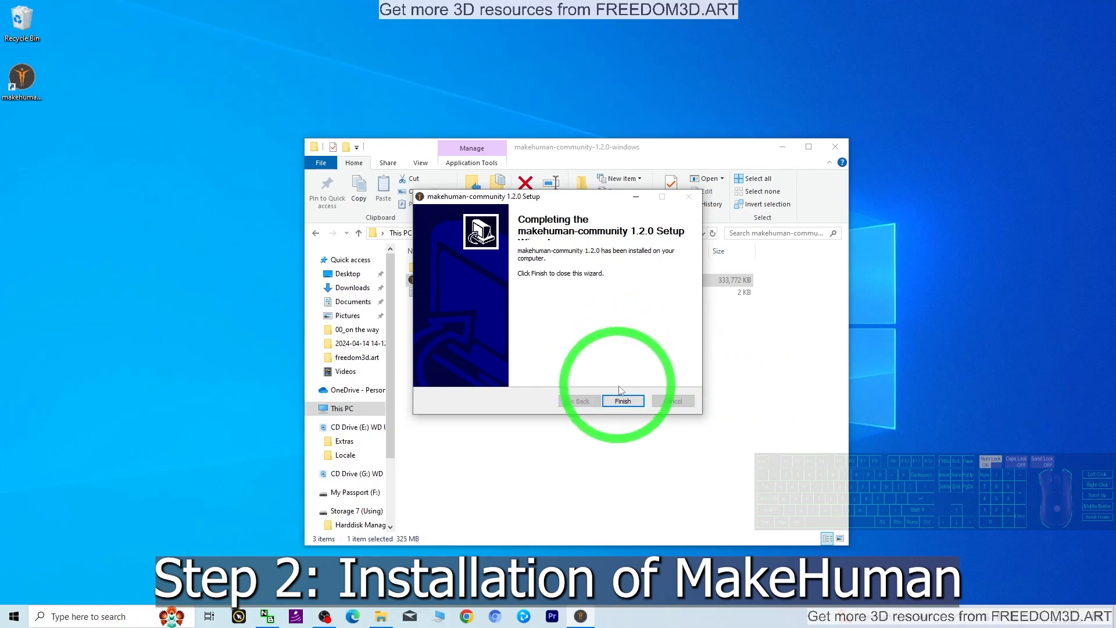
# Finish the makehuman-community 1.2.0 setup wizard and close the extracted folder's window
pyautogui.click(623, 401)
pyautogui.click(563, 403)
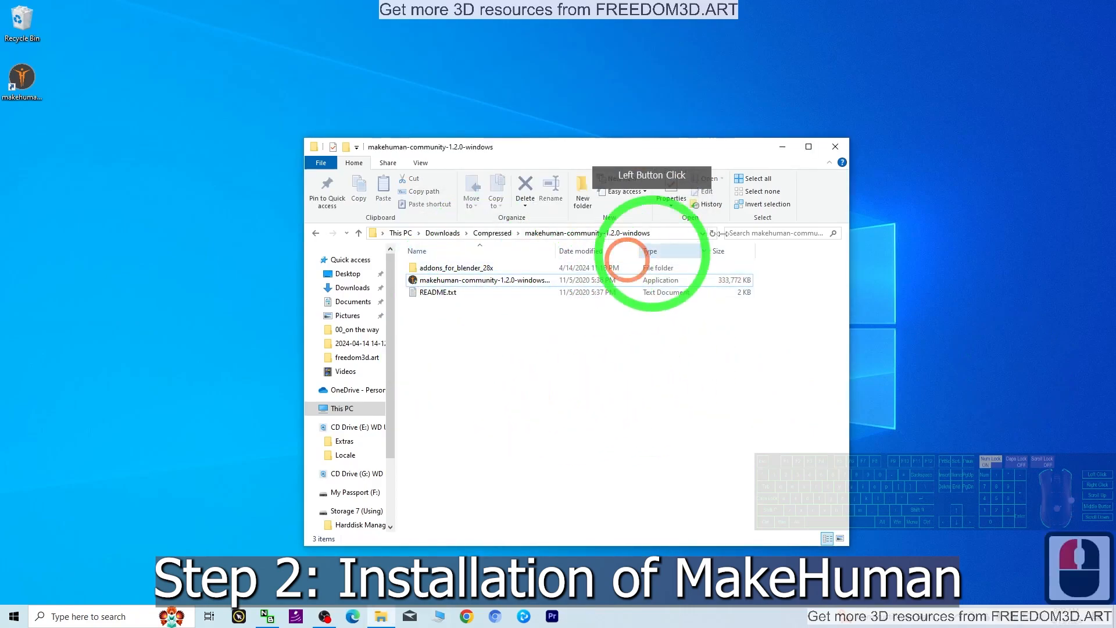
pyautogui.click(834, 148)
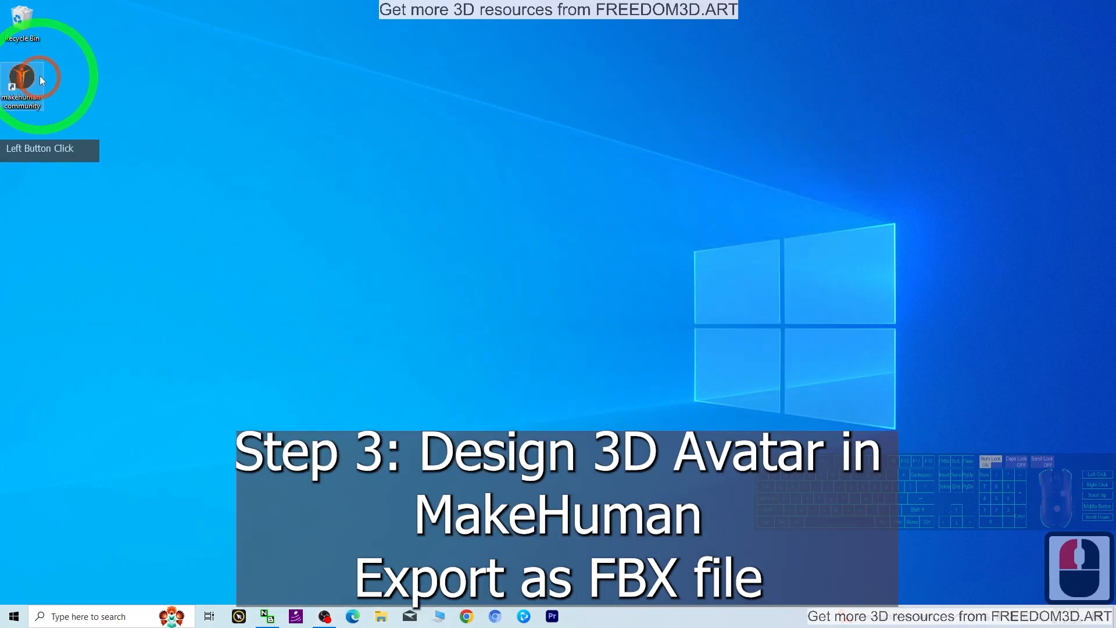
# Launch MakeHuman Community from its desktop shortcut and maximize its window
pyautogui.doubleClick(41, 78)
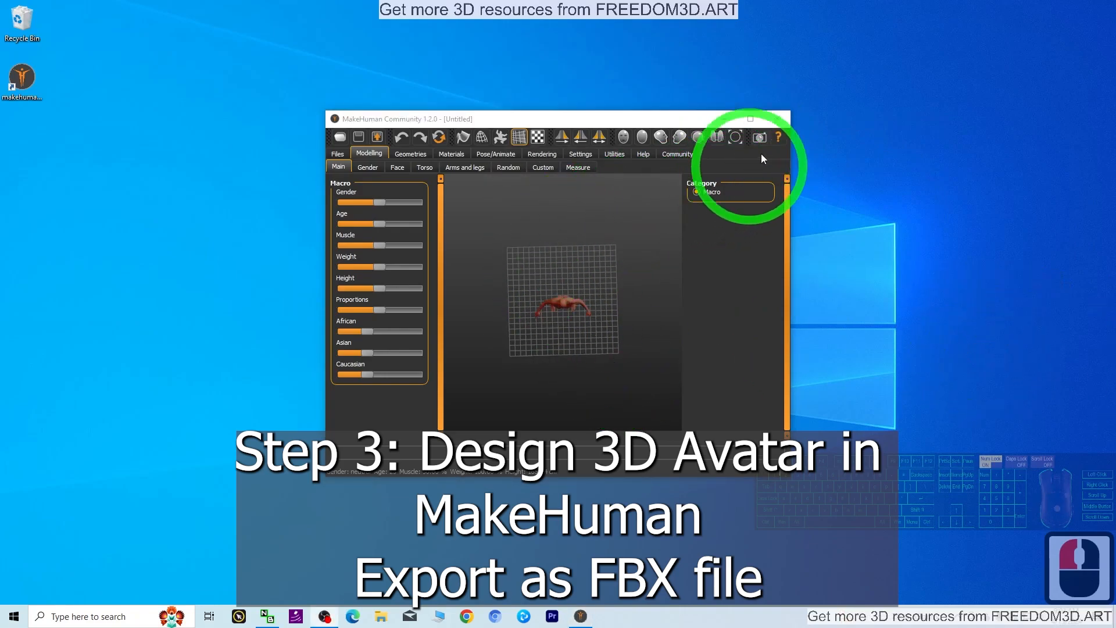
pyautogui.click(753, 120)
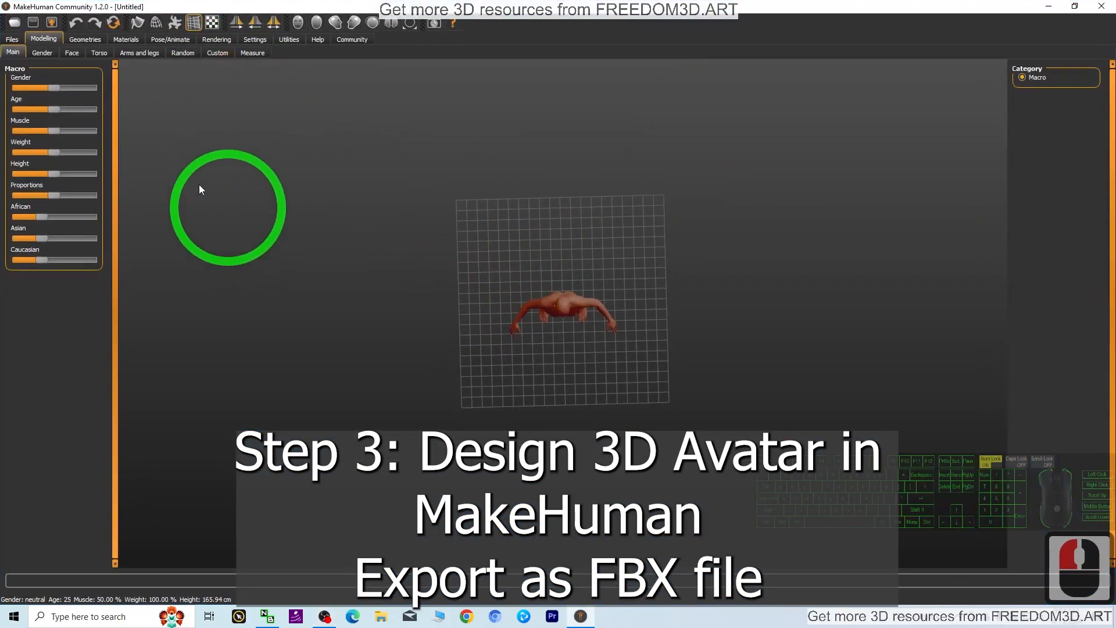
# Dress the avatar in the Female sportsuit01 clothes and view it from the front
pyautogui.click(72, 40)
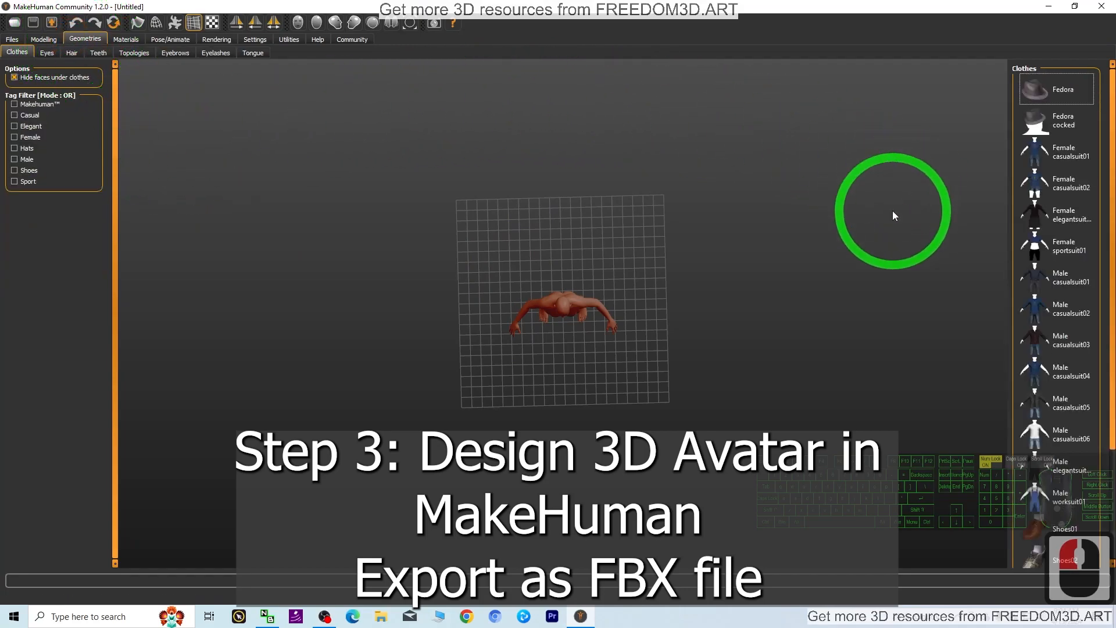
pyautogui.click(1051, 241)
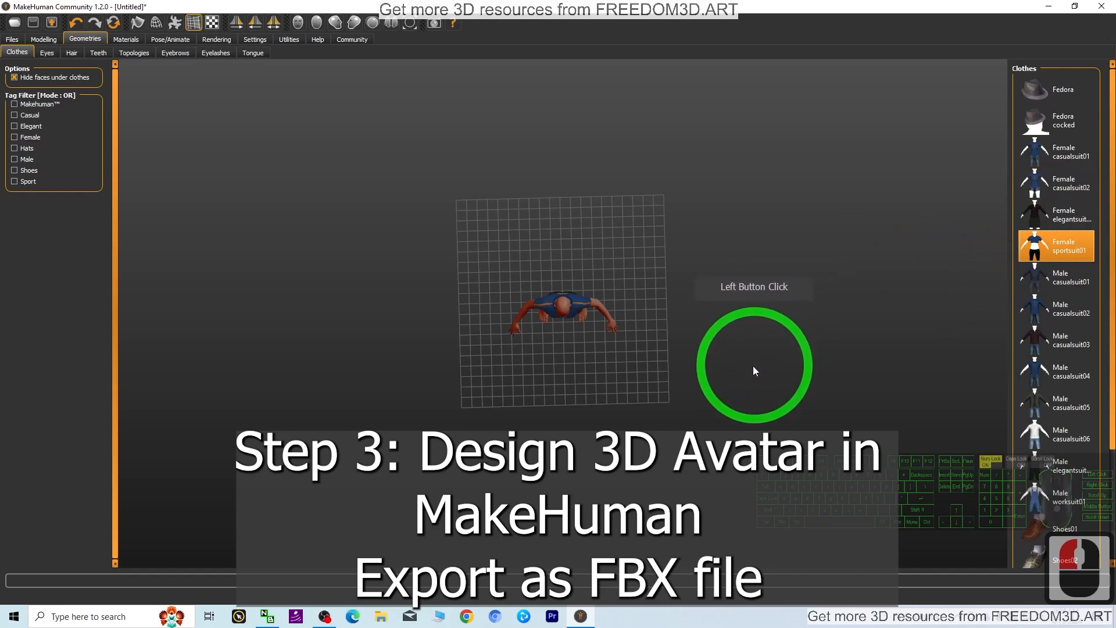
pyautogui.moveTo(665, 415); pyautogui.dragTo(644, 303)
pyautogui.scroll(6, 646, 301)
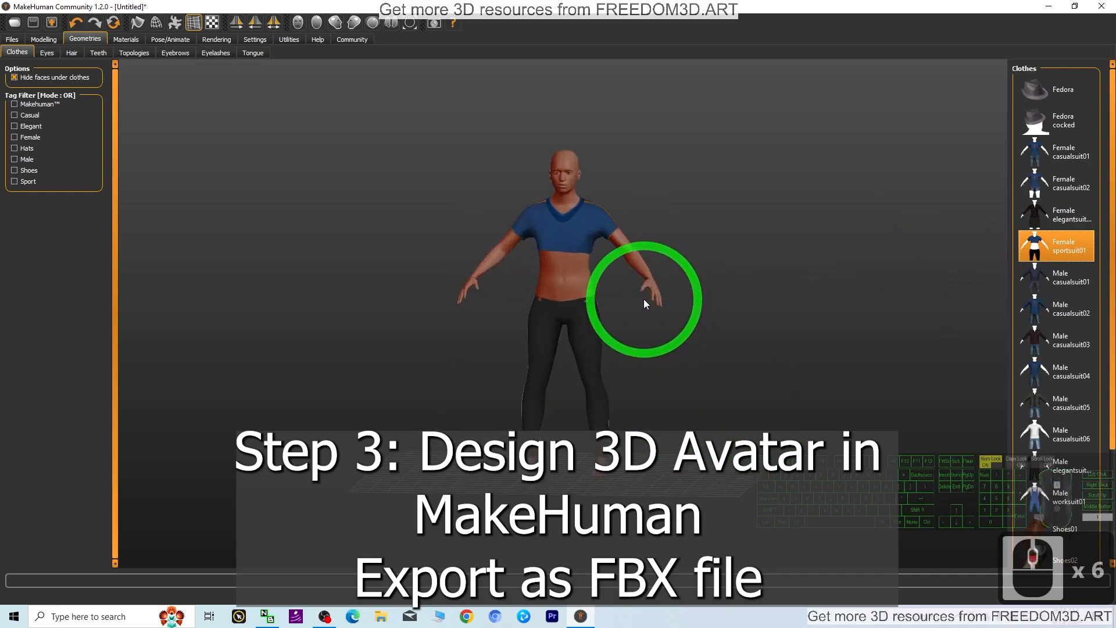
# Make the avatar's gender fully female and lower its weight to about 75.40 %
pyautogui.click(43, 39)
pyautogui.moveTo(52, 87); pyautogui.dragTo(16, 87)
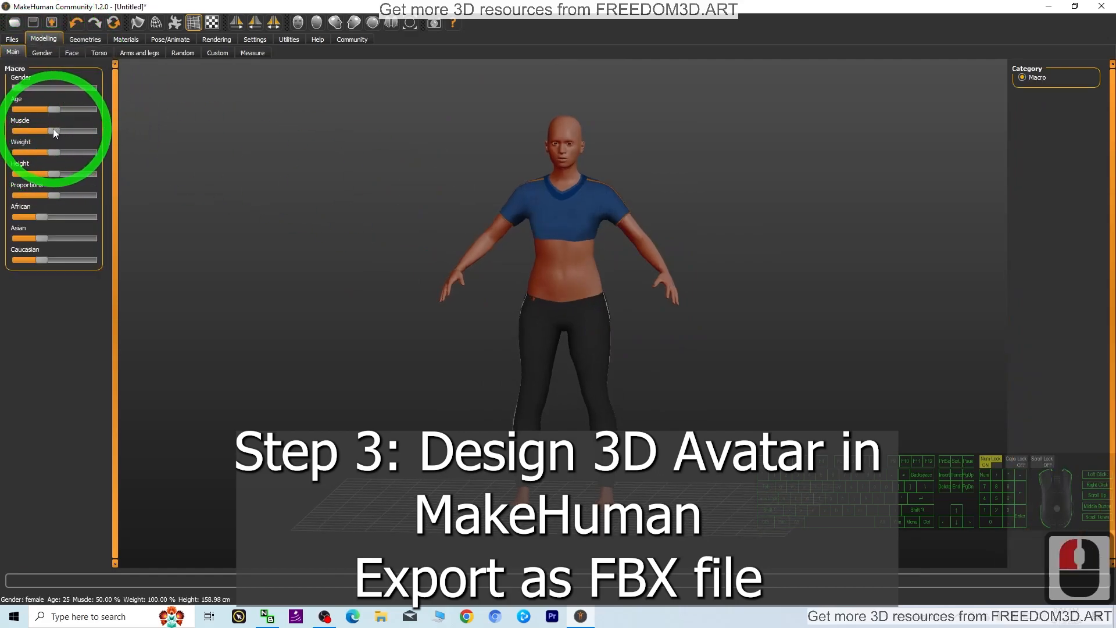
pyautogui.moveTo(52, 152); pyautogui.dragTo(36, 153)
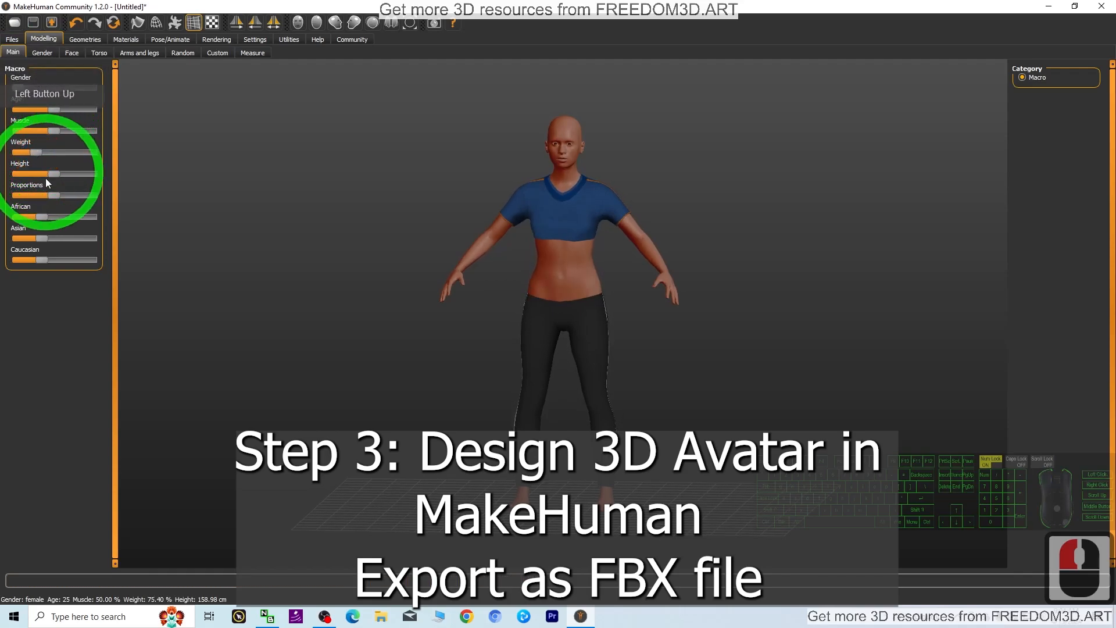
# Raise the avatar's proportions to the maximum and make its ethnicity fully Caucasian
pyautogui.moveTo(54, 196); pyautogui.dragTo(182, 216)
pyautogui.moveTo(736, 356)
pyautogui.mouseDown()
pyautogui.moveTo(793, 365)
pyautogui.moveTo(749, 360)
pyautogui.mouseUp()
pyautogui.moveTo(29, 261); pyautogui.dragTo(72, 62)
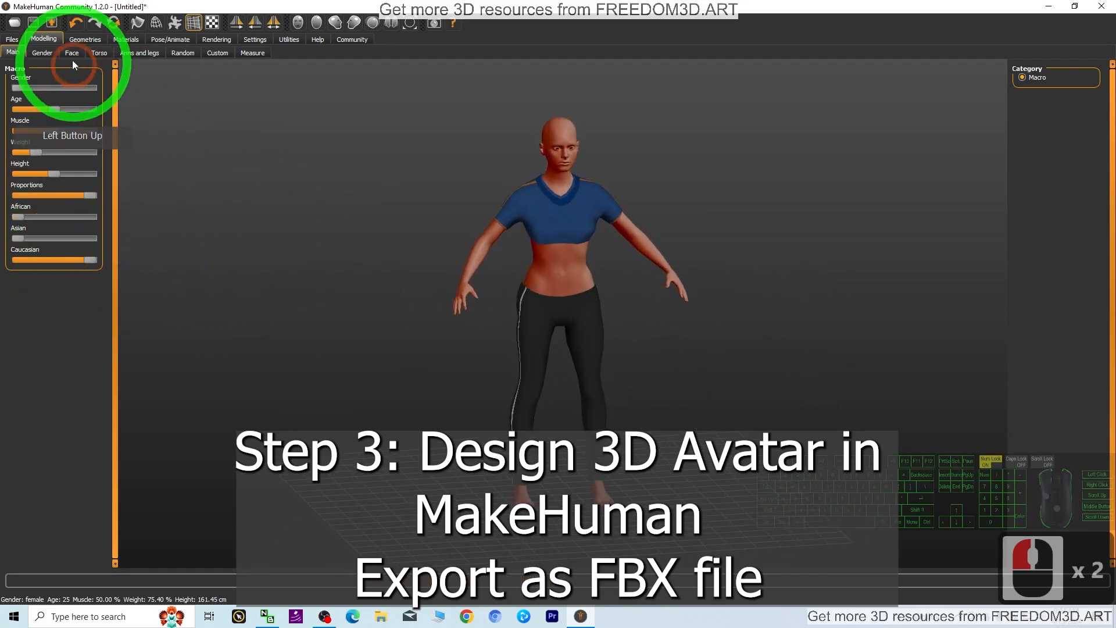
pyautogui.click(78, 41)
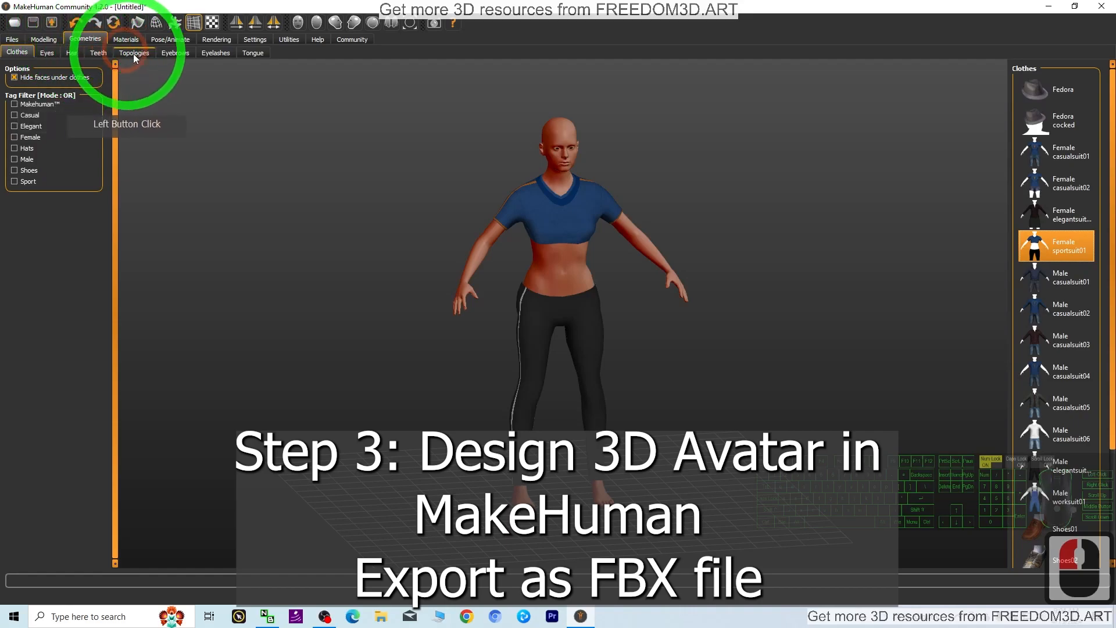
pyautogui.click(1071, 401)
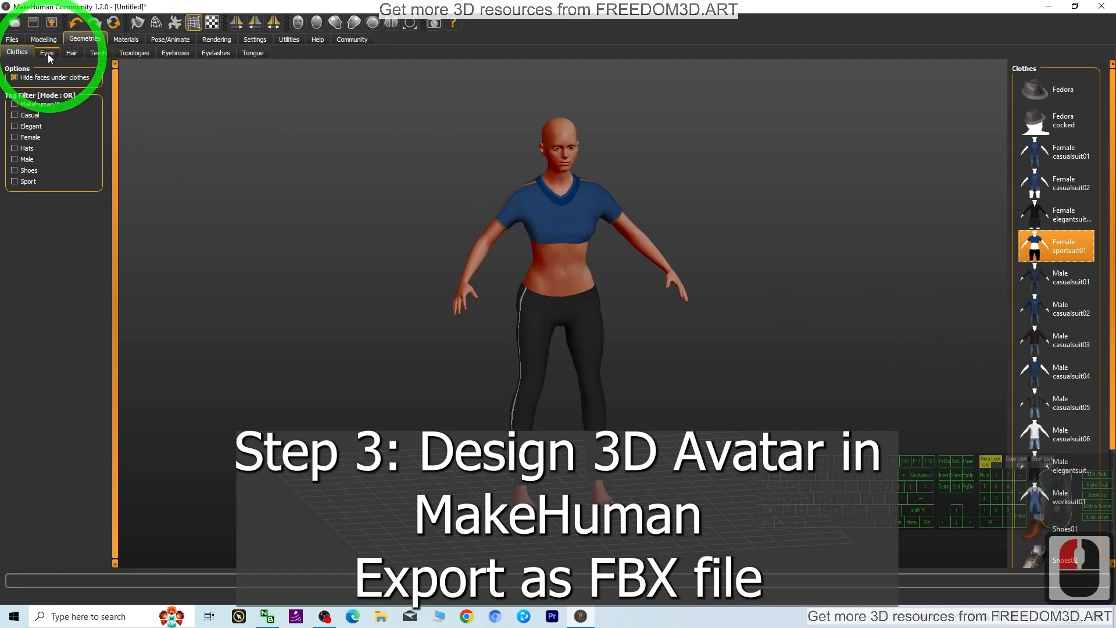
# Apply the Young caucasian female skin material to the avatar
pyautogui.click(123, 40)
pyautogui.moveTo(1110, 244); pyautogui.dragTo(1106, 434)
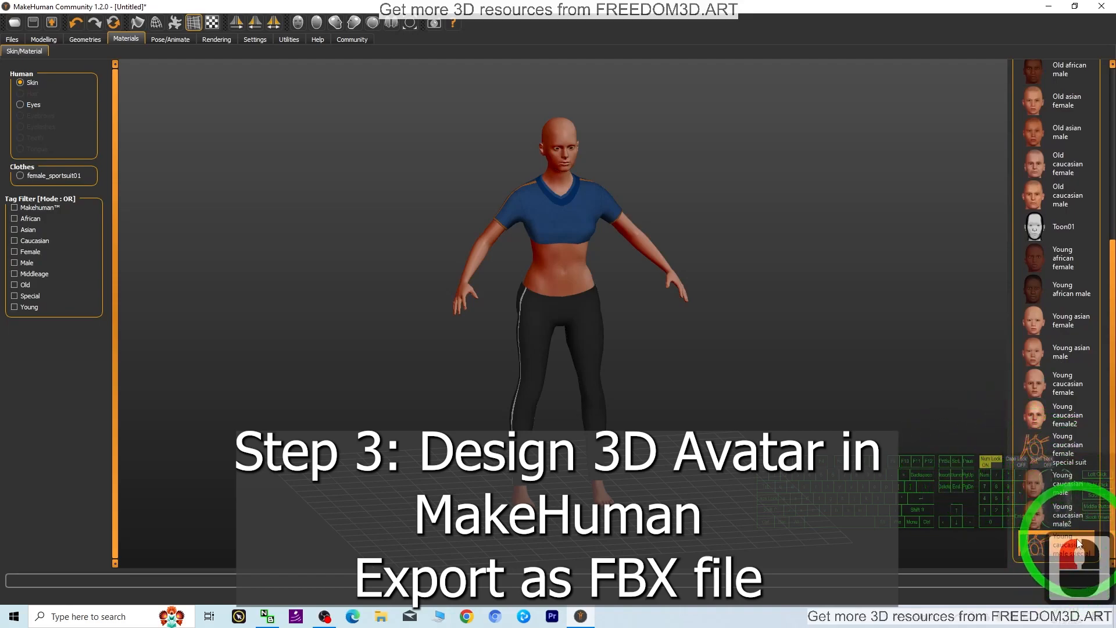
pyautogui.click(1054, 383)
pyautogui.moveTo(784, 336); pyautogui.dragTo(500, 256)
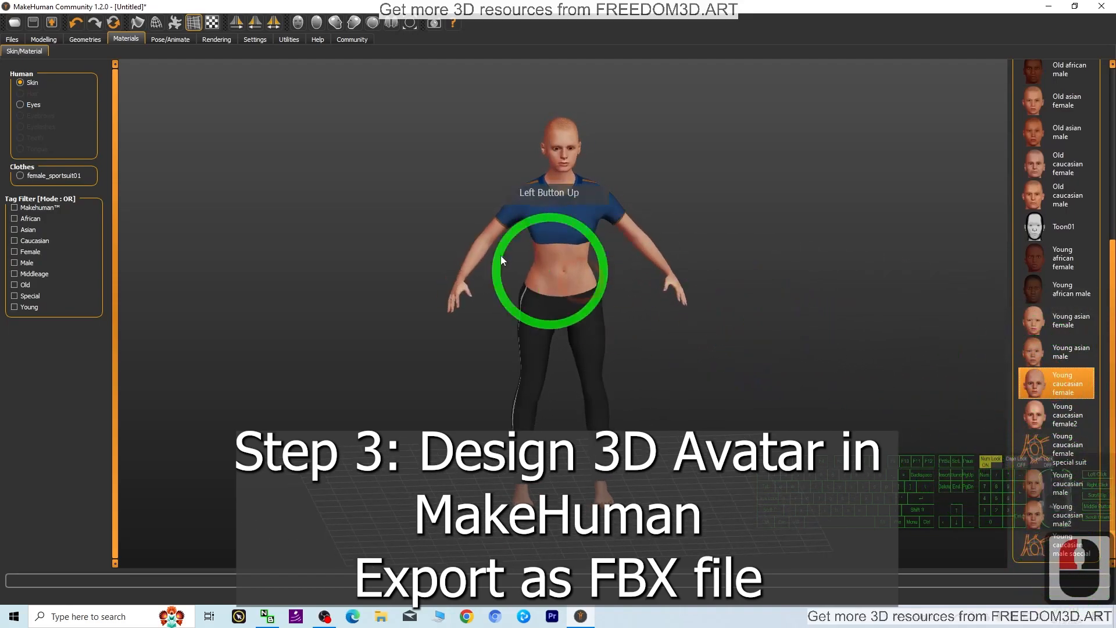
# Give the avatar the Ponytail01 hairstyle and view it from the front
pyautogui.click(82, 39)
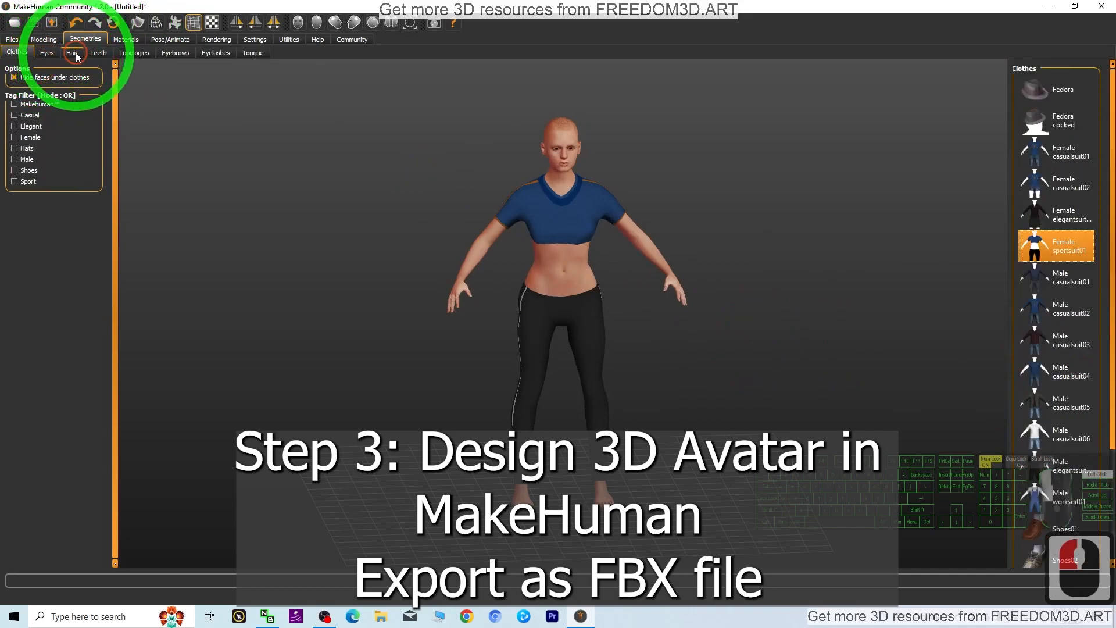
pyautogui.click(74, 54)
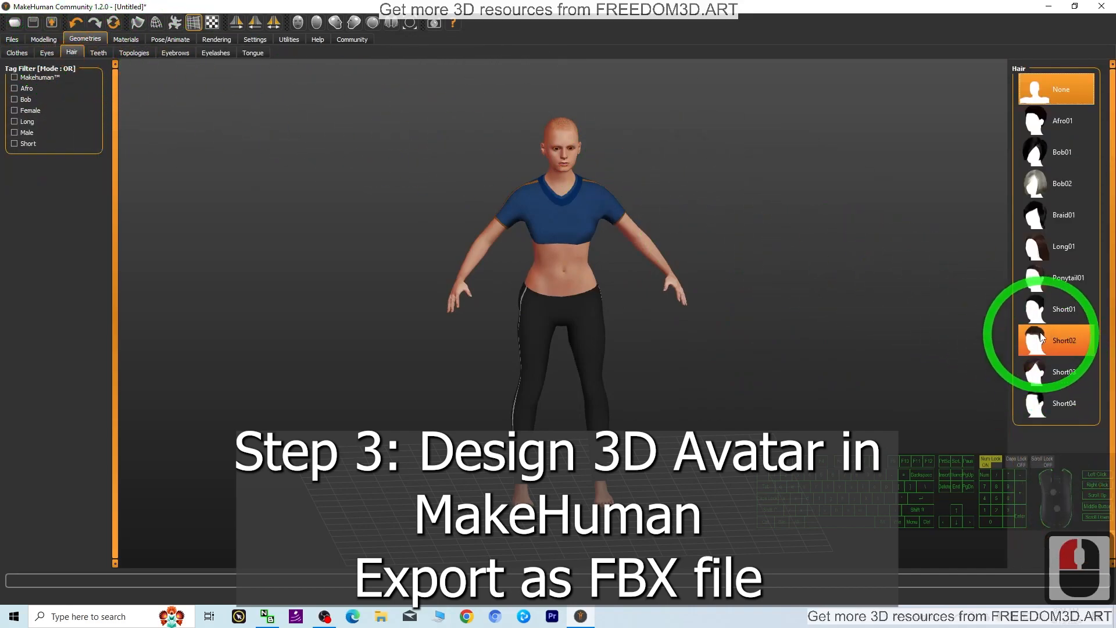
pyautogui.click(1044, 280)
pyautogui.moveTo(740, 385); pyautogui.dragTo(705, 413)
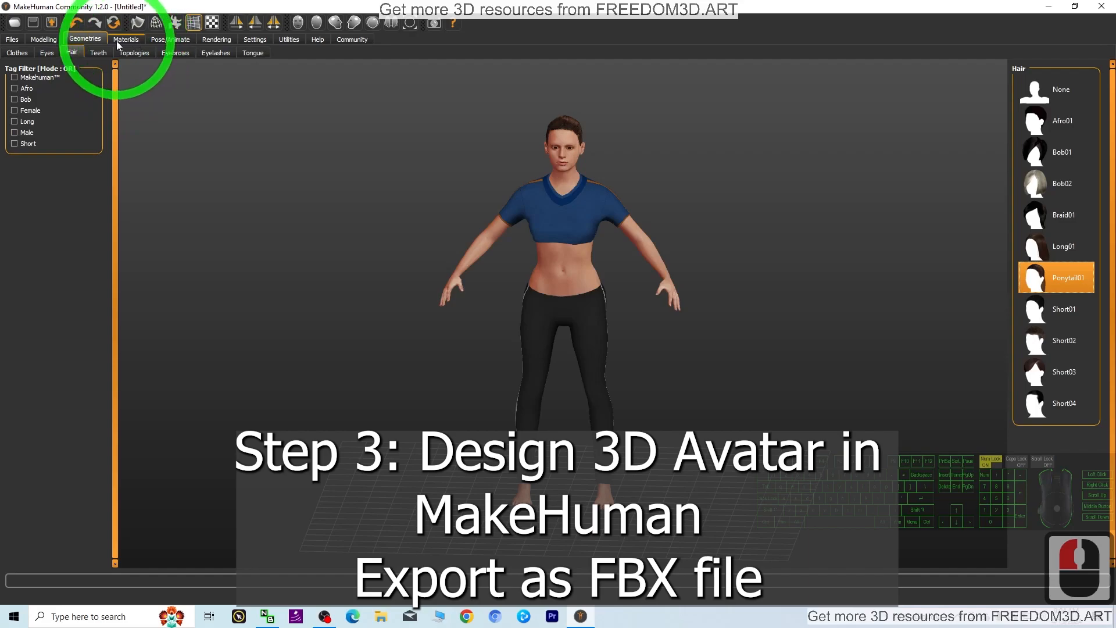
# Add the Shoes05 footwear to the avatar's clothes and check it at a slight angle
pyautogui.click(18, 53)
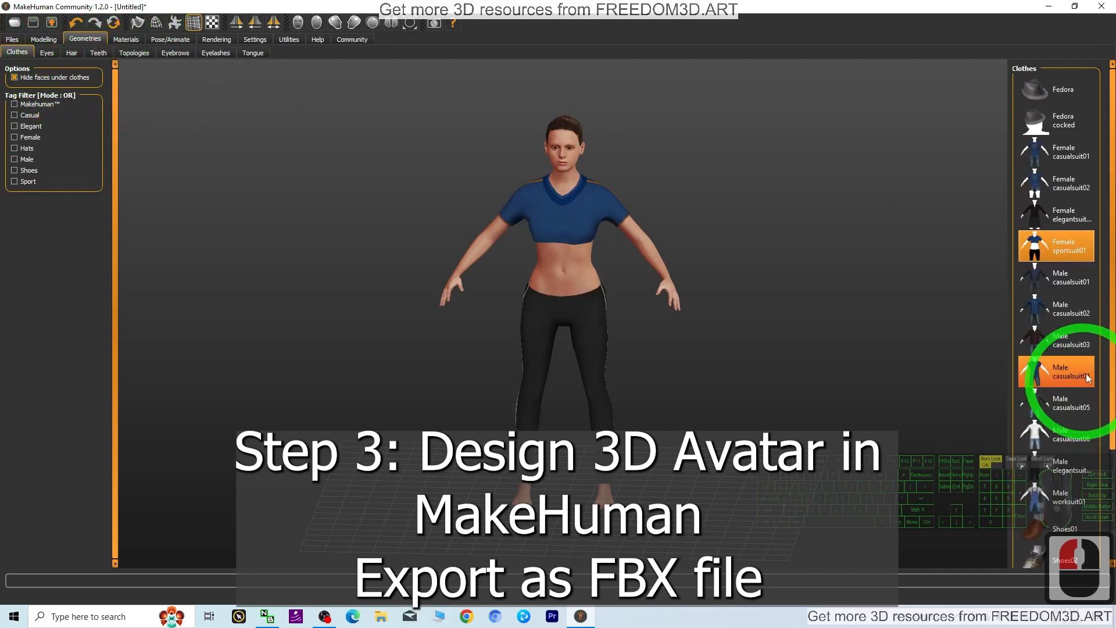
pyautogui.moveTo(1110, 336); pyautogui.dragTo(1109, 410)
pyautogui.click(1084, 502)
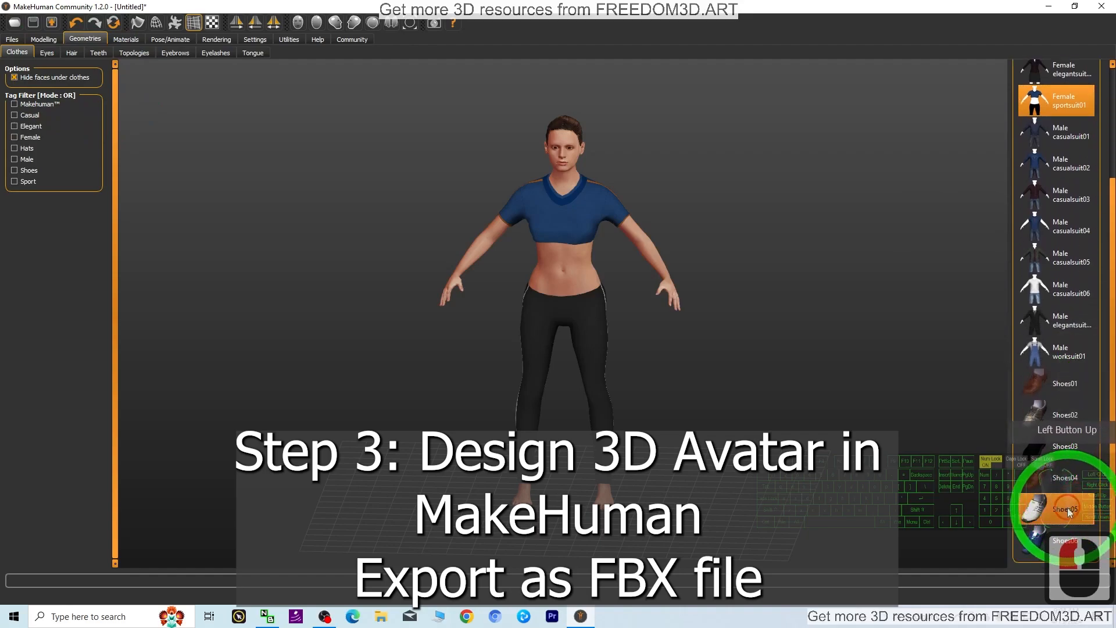
pyautogui.moveTo(696, 433); pyautogui.dragTo(671, 349)
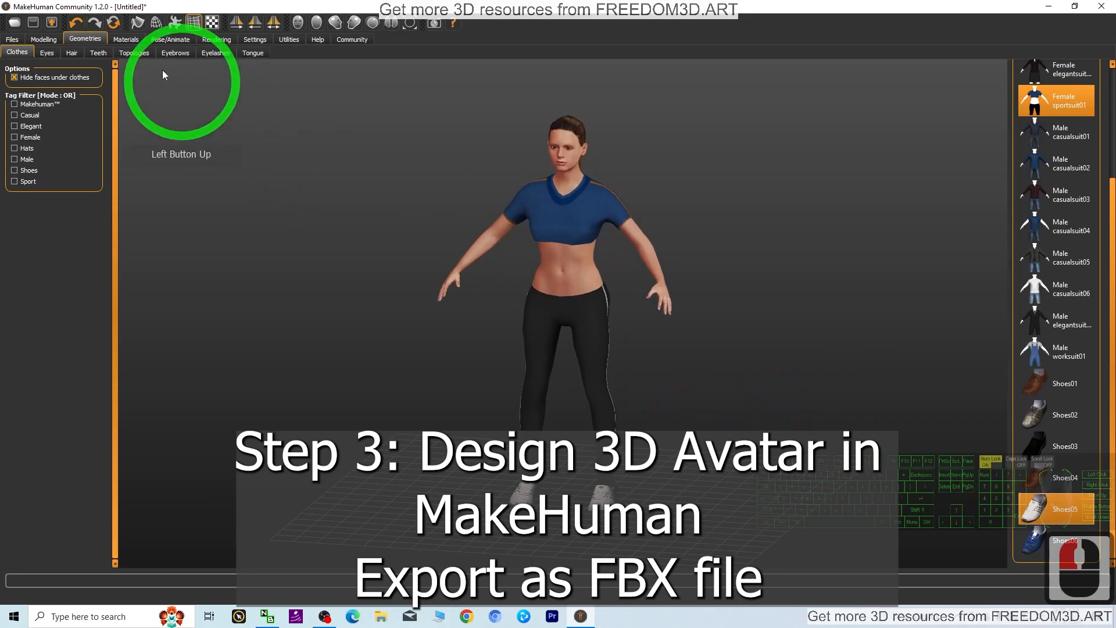
# Give the avatar the Teeth shape01 teeth
pyautogui.click(94, 53)
pyautogui.click(1060, 159)
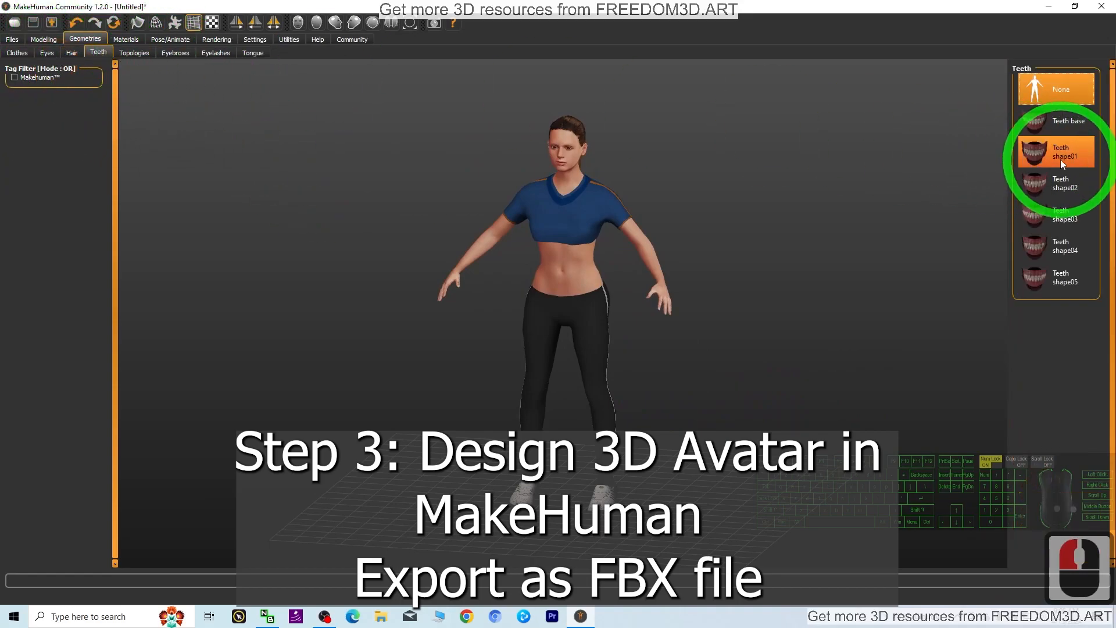
# Apply the Eyebrow006 eyebrows to the avatar and inspect the face up close
pyautogui.click(149, 53)
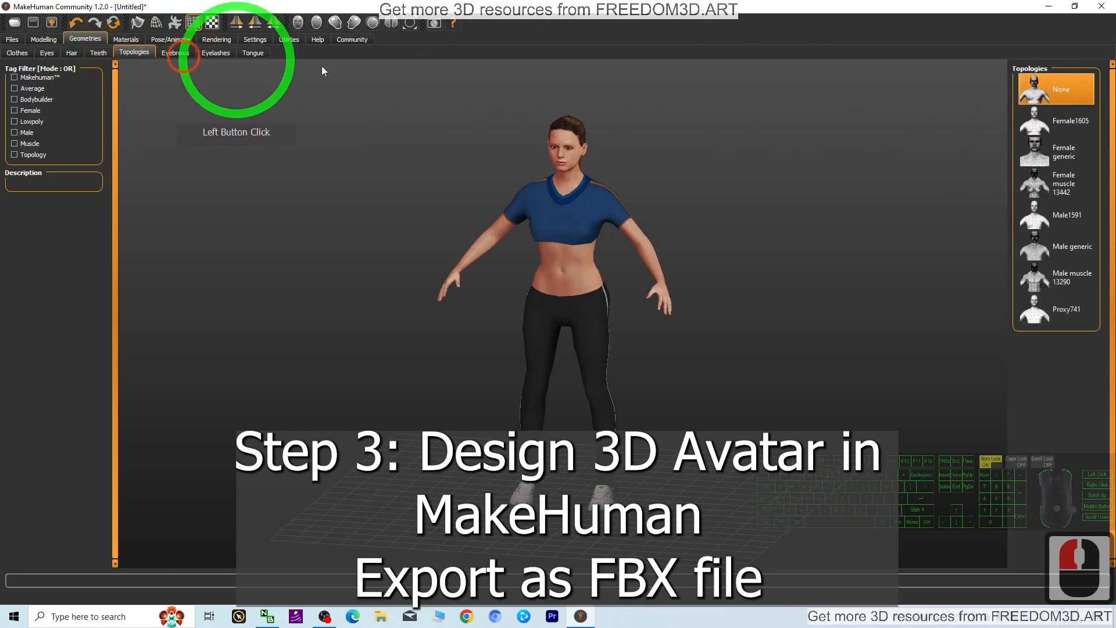
pyautogui.click(175, 53)
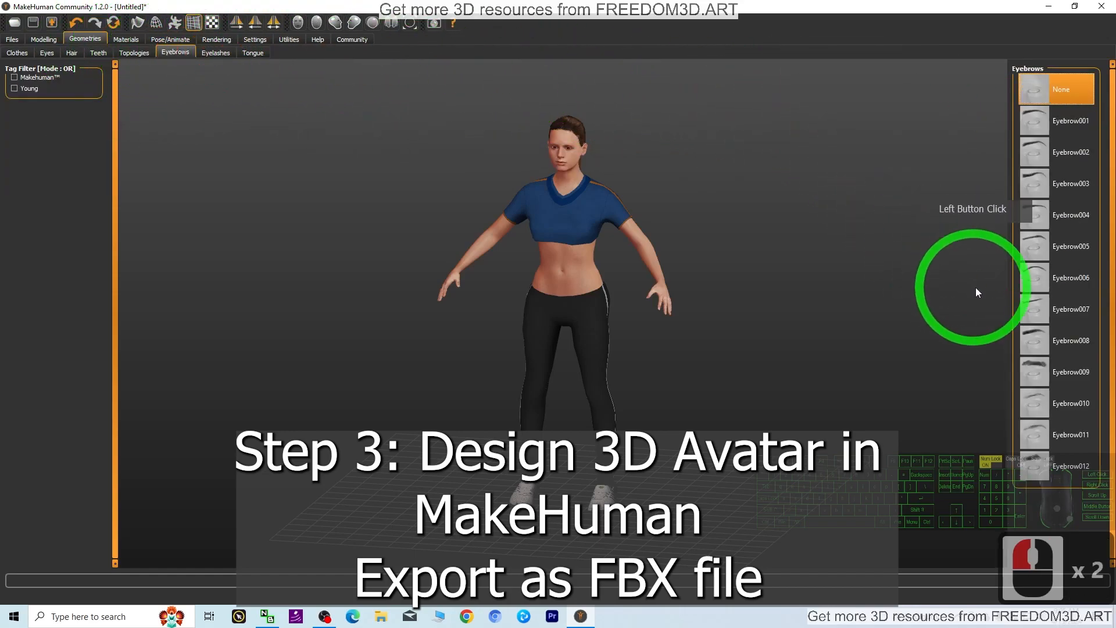
pyautogui.click(1075, 280)
pyautogui.click(660, 218)
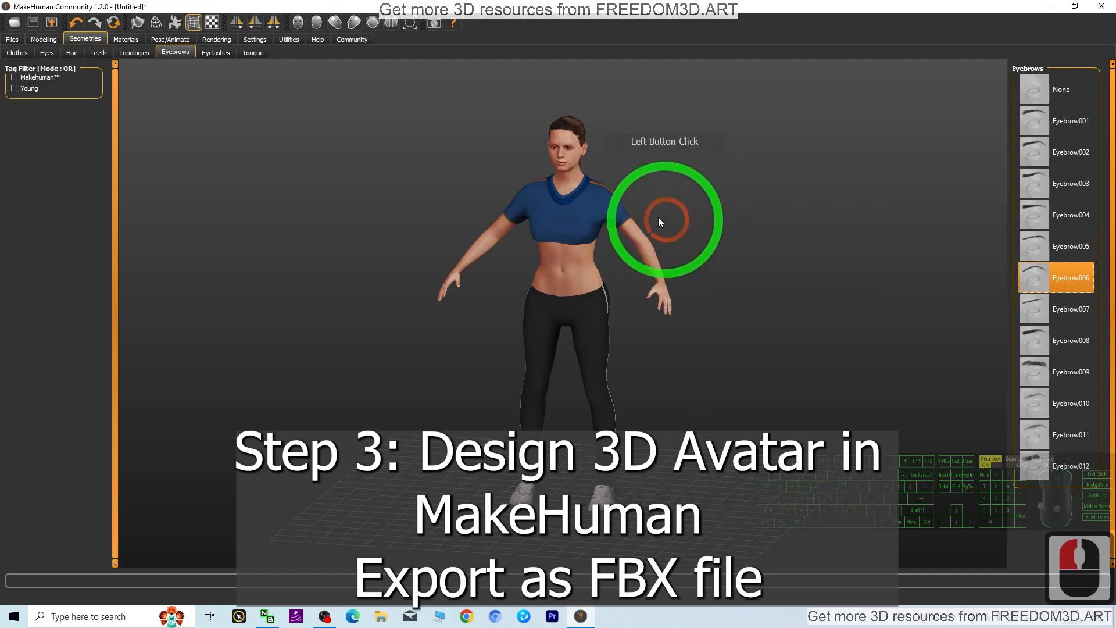
pyautogui.scroll(7, 645, 220)
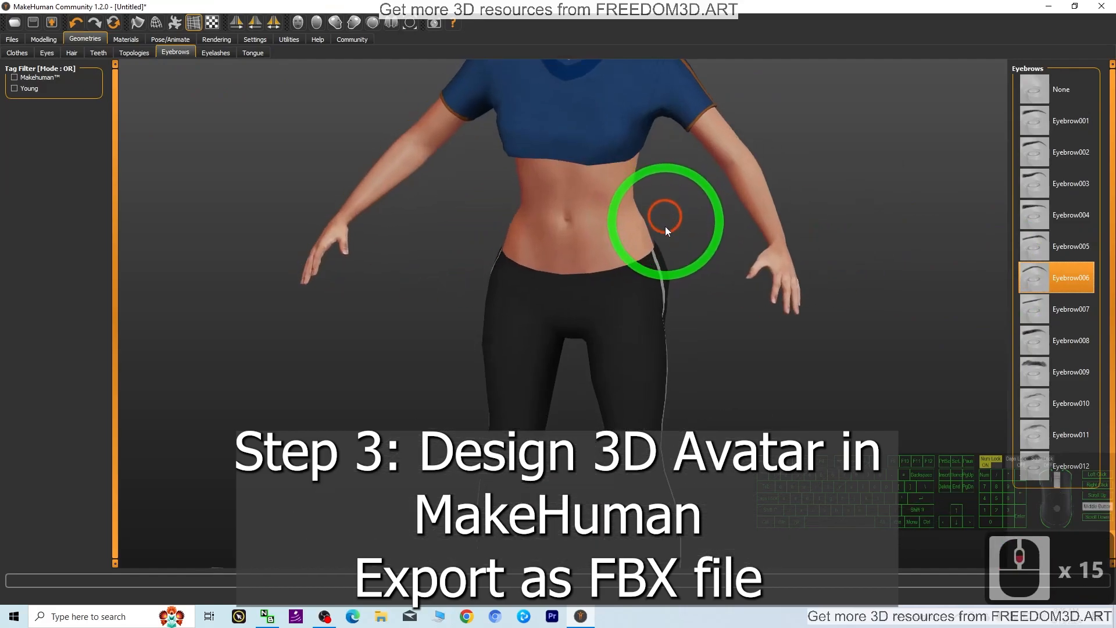
pyautogui.scroll(-3, 664, 250)
pyautogui.scroll(12, 652, 238)
pyautogui.moveTo(587, 211); pyautogui.dragTo(596, 257, button='middle')
pyautogui.scroll(-2, 595, 257)
pyautogui.scroll(-7, 595, 257)
pyautogui.moveTo(548, 445); pyautogui.dragTo(779, 343, button='middle')
# Try other eyebrow styles on the face, including Eyebrow001, Eyebrow004 and Eyebrow011, and return to Eyebrow006
pyautogui.click(1062, 122)
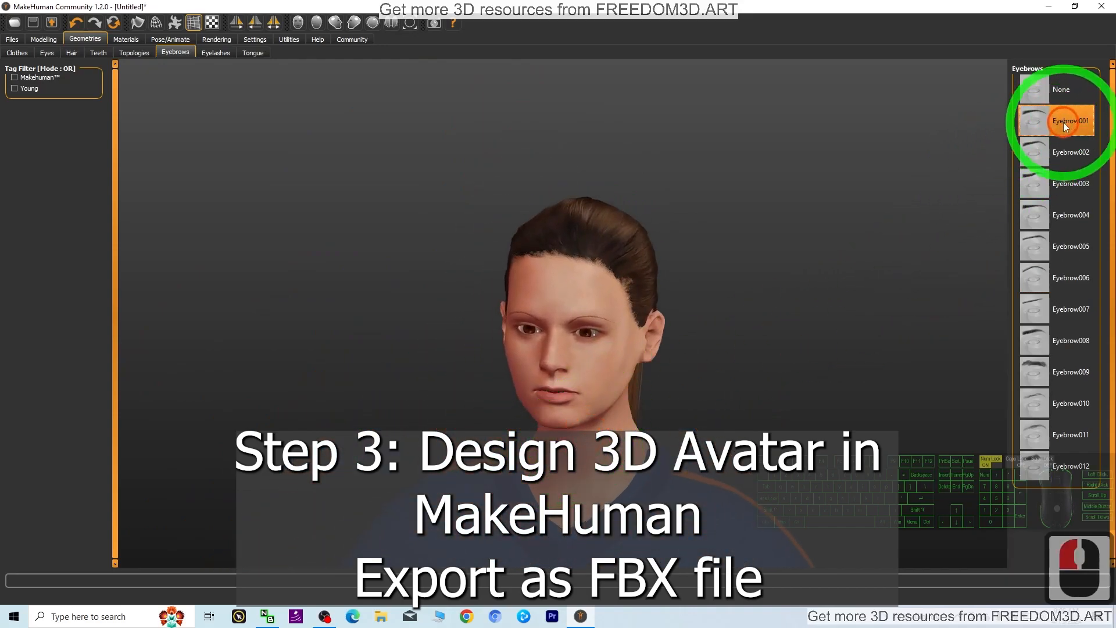
pyautogui.click(1048, 183)
pyautogui.click(1048, 225)
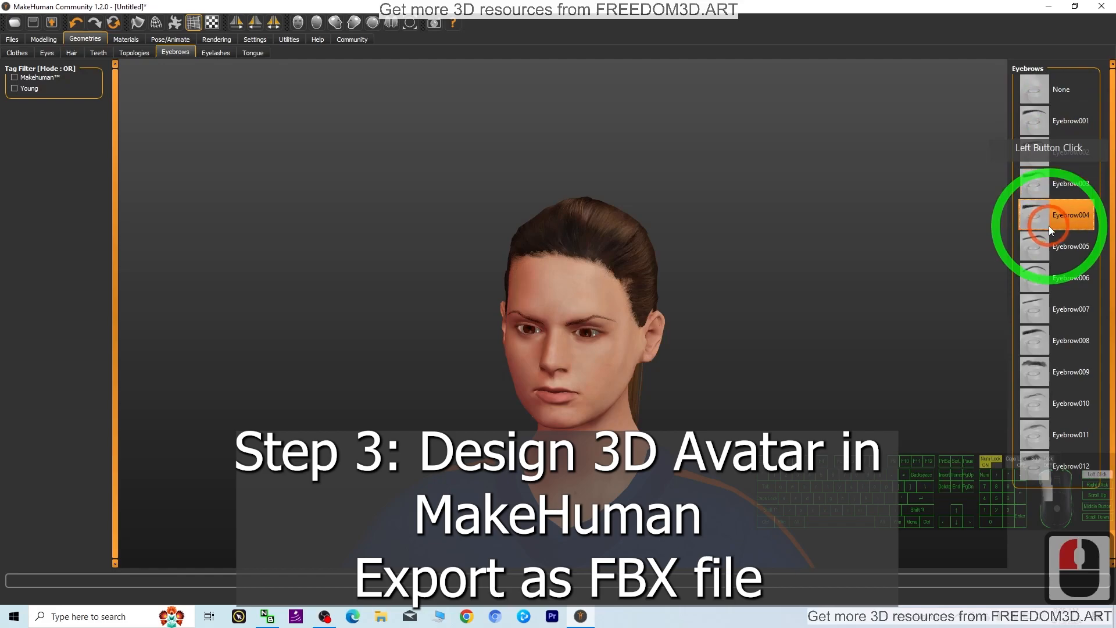
pyautogui.click(1055, 305)
pyautogui.click(1054, 348)
pyautogui.click(1054, 352)
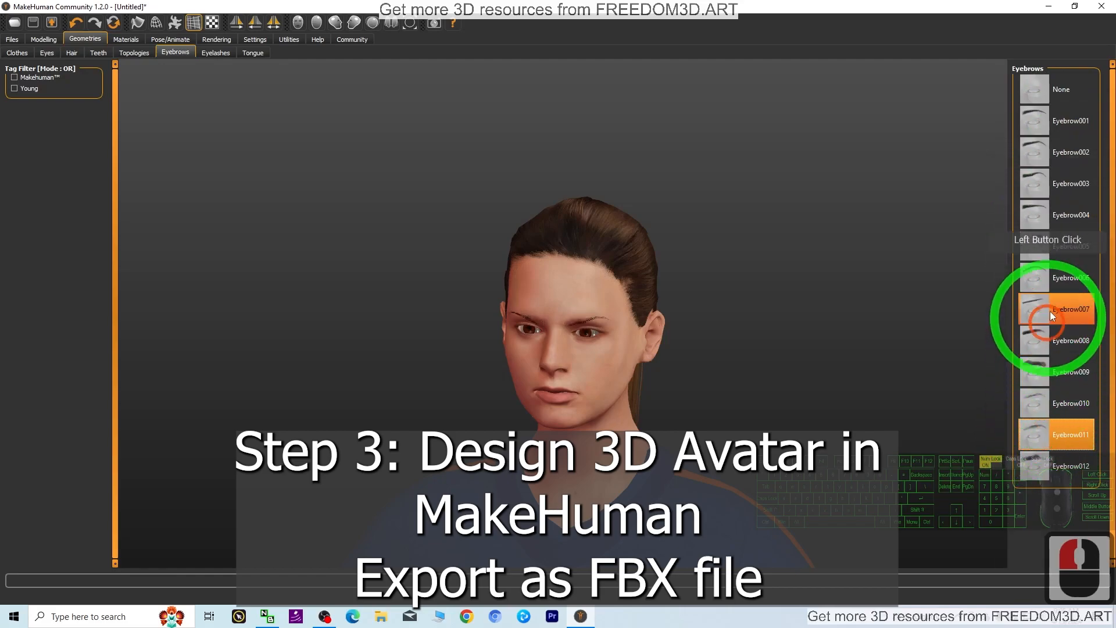
pyautogui.doubleClick(1052, 282)
# Give the avatar the Eyelashes02 eyelashes and the Tongue01 tongue
pyautogui.click(222, 53)
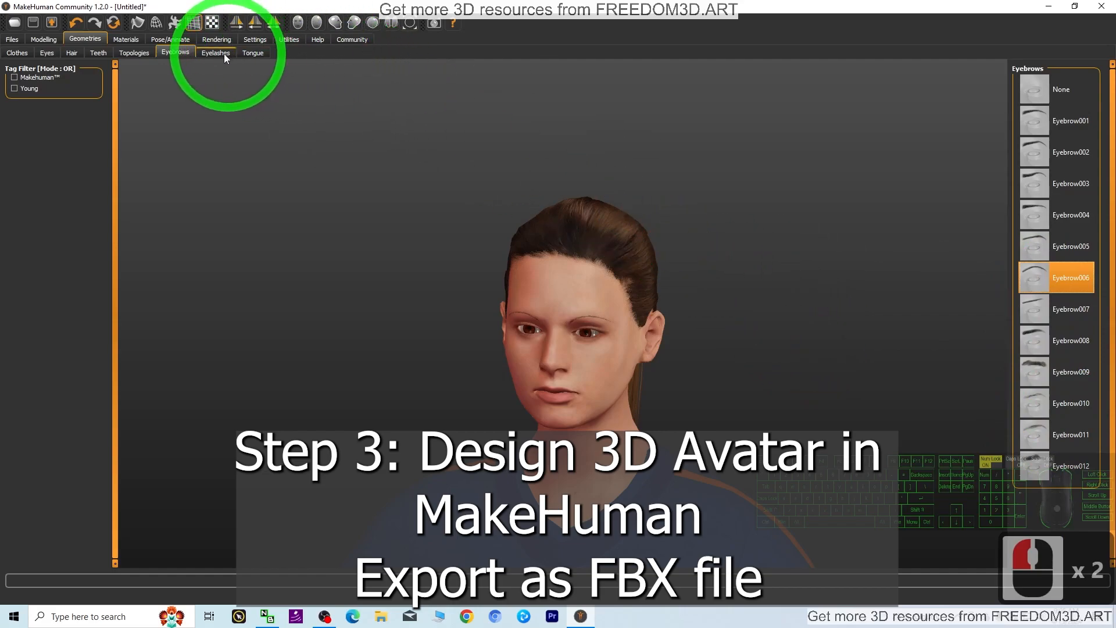
pyautogui.click(1053, 152)
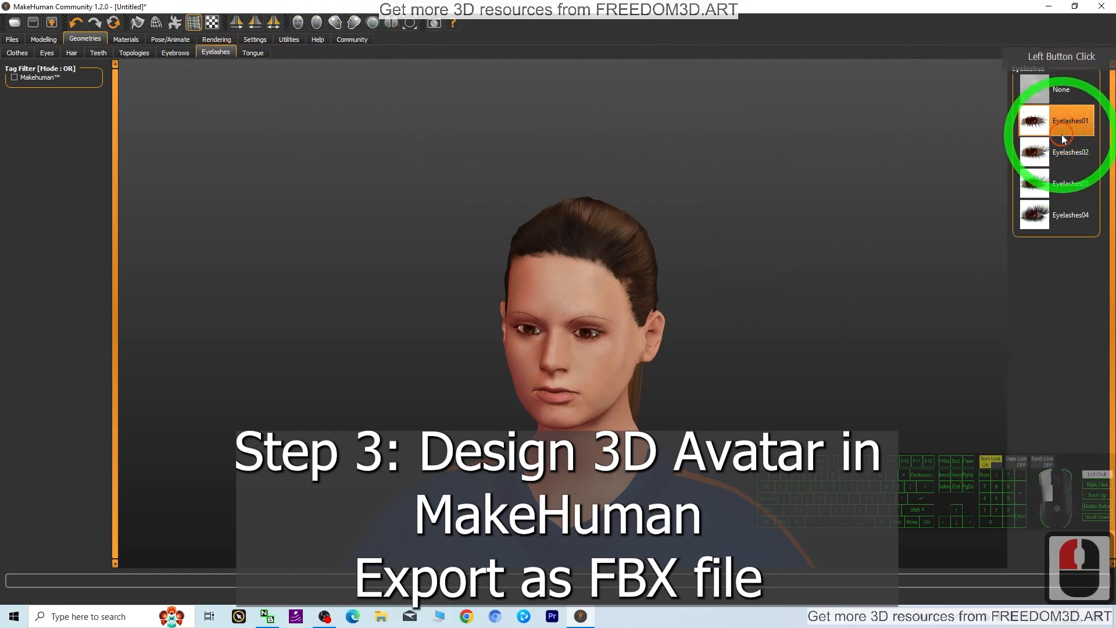
pyautogui.click(1054, 152)
pyautogui.click(1055, 159)
pyautogui.click(250, 53)
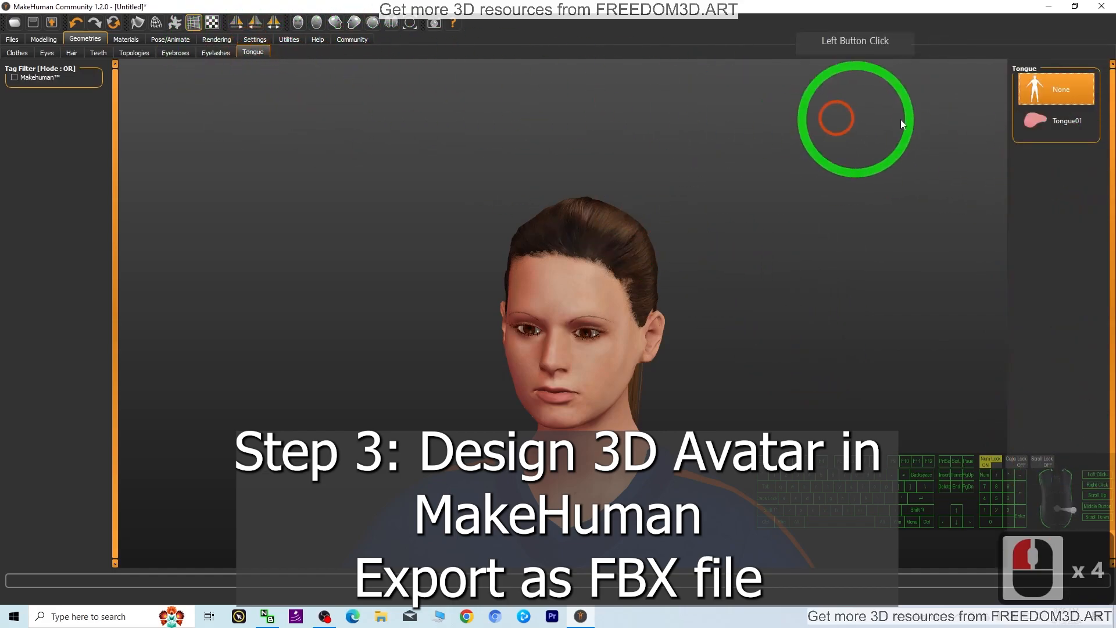
pyautogui.click(1044, 122)
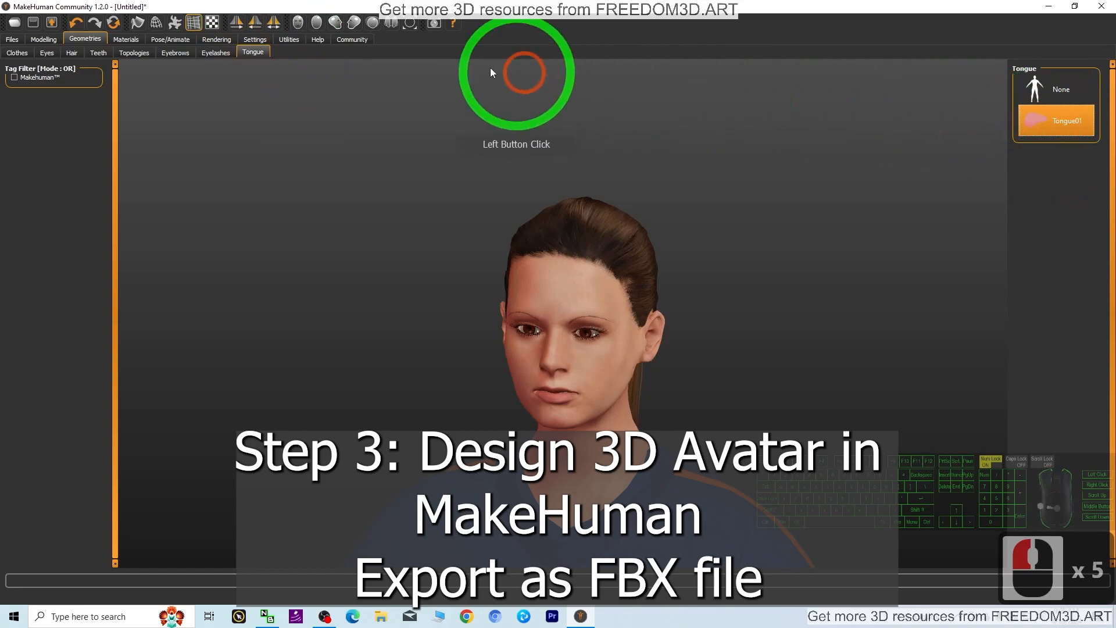
# Rig the avatar with the Default skeleton preset and put it in the Tpose pose
pyautogui.click(168, 41)
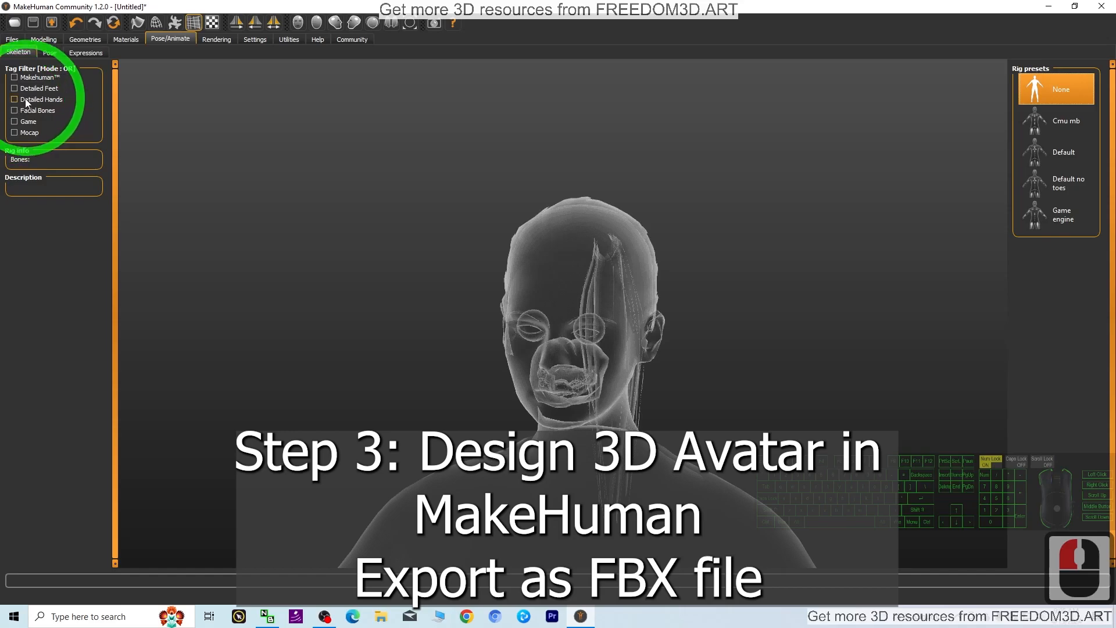
pyautogui.click(1050, 152)
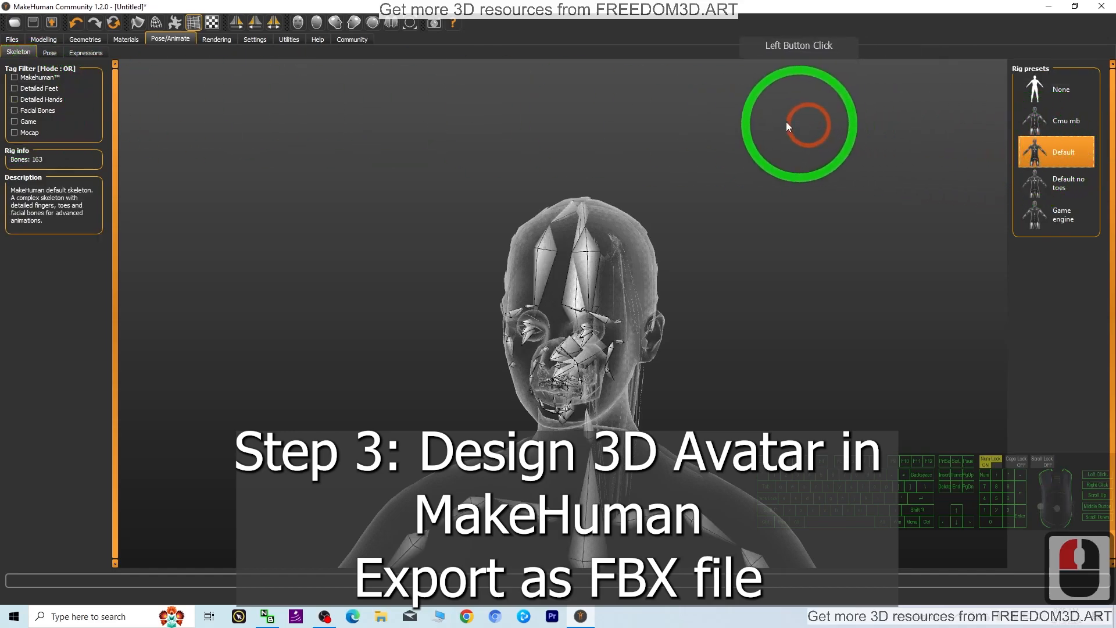
pyautogui.click(59, 52)
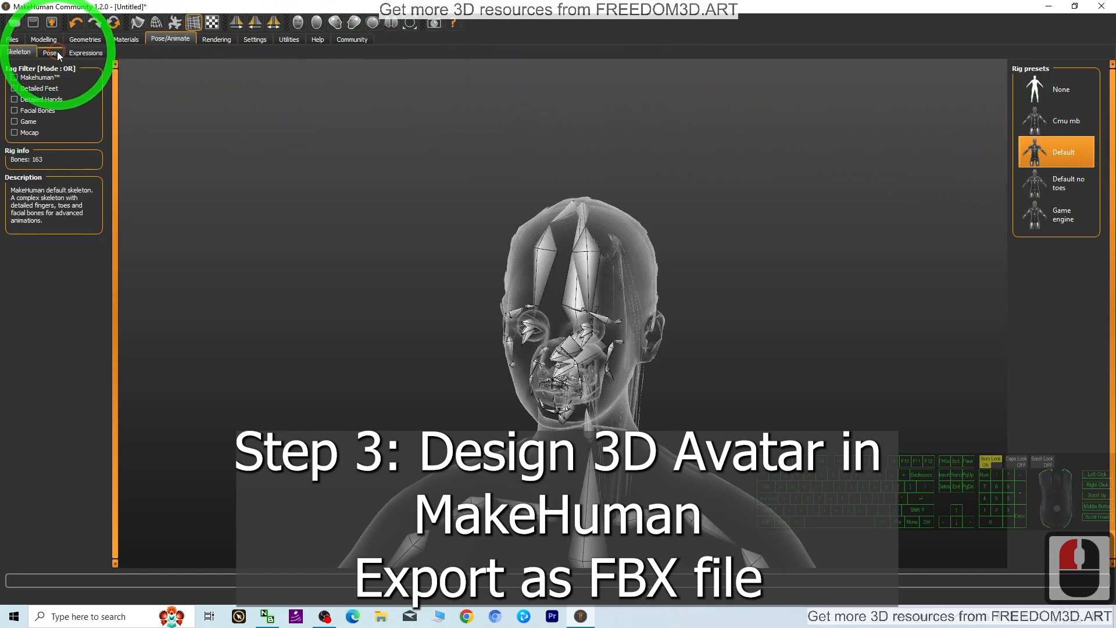
pyautogui.click(1084, 175)
pyautogui.moveTo(1110, 194); pyautogui.dragTo(1102, 291)
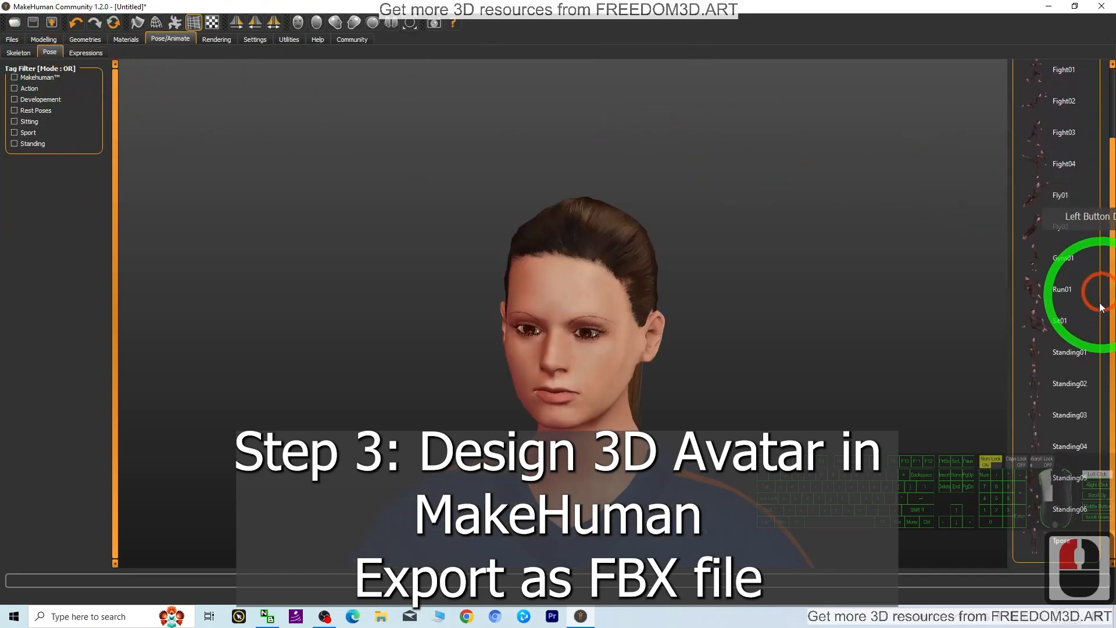
pyautogui.click(1036, 533)
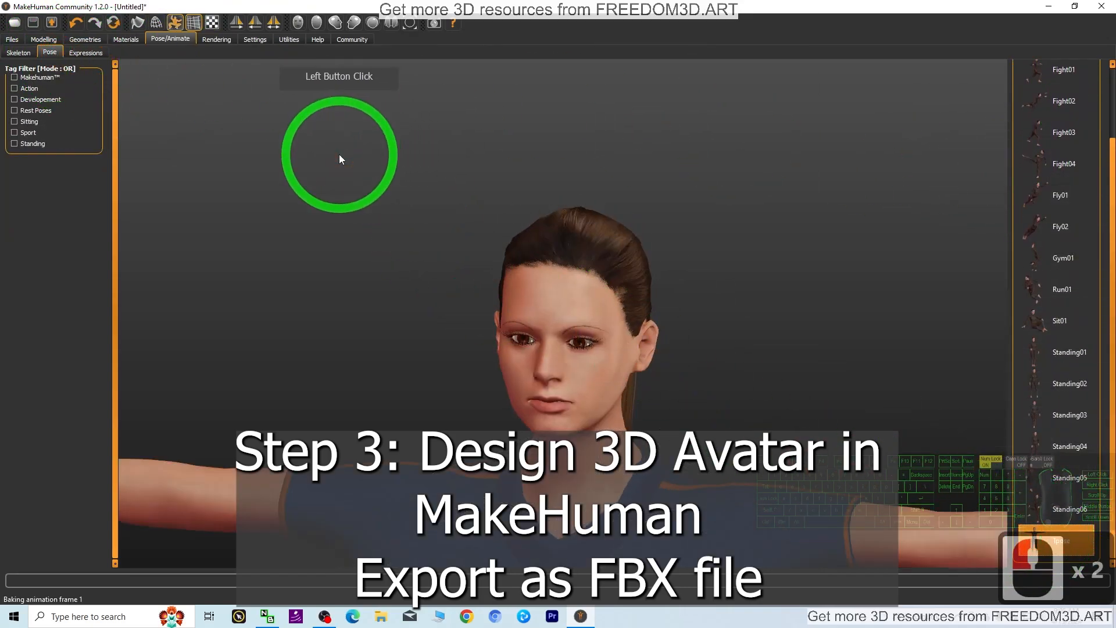
pyautogui.click(93, 53)
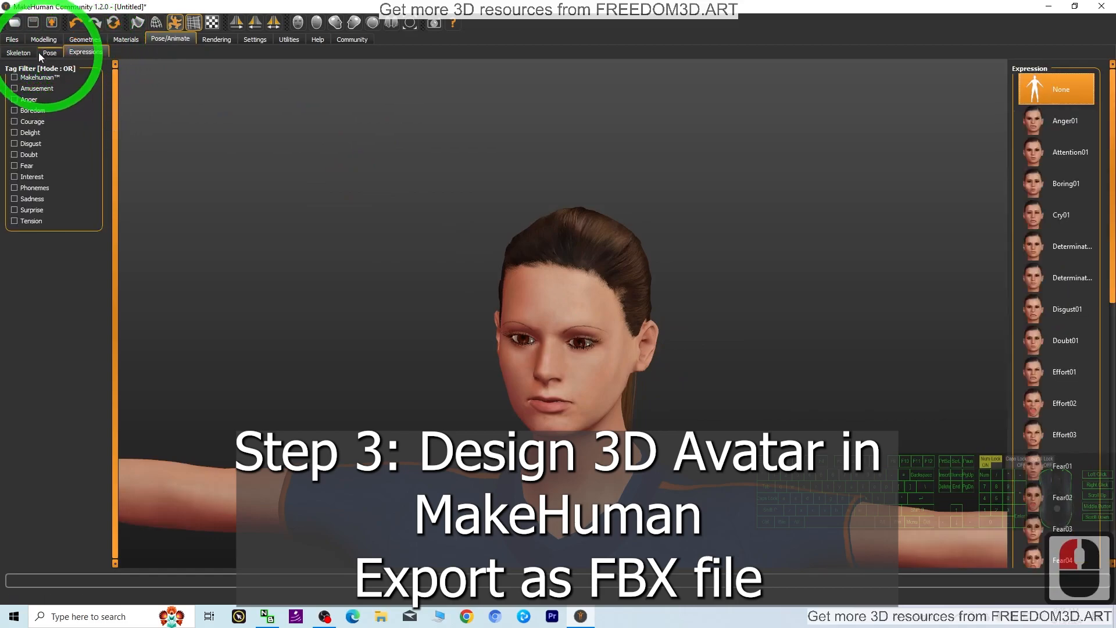
pyautogui.click(10, 53)
# Change the avatar's eye material to Blue and check the eyes up close and the whole figure
pyautogui.click(125, 39)
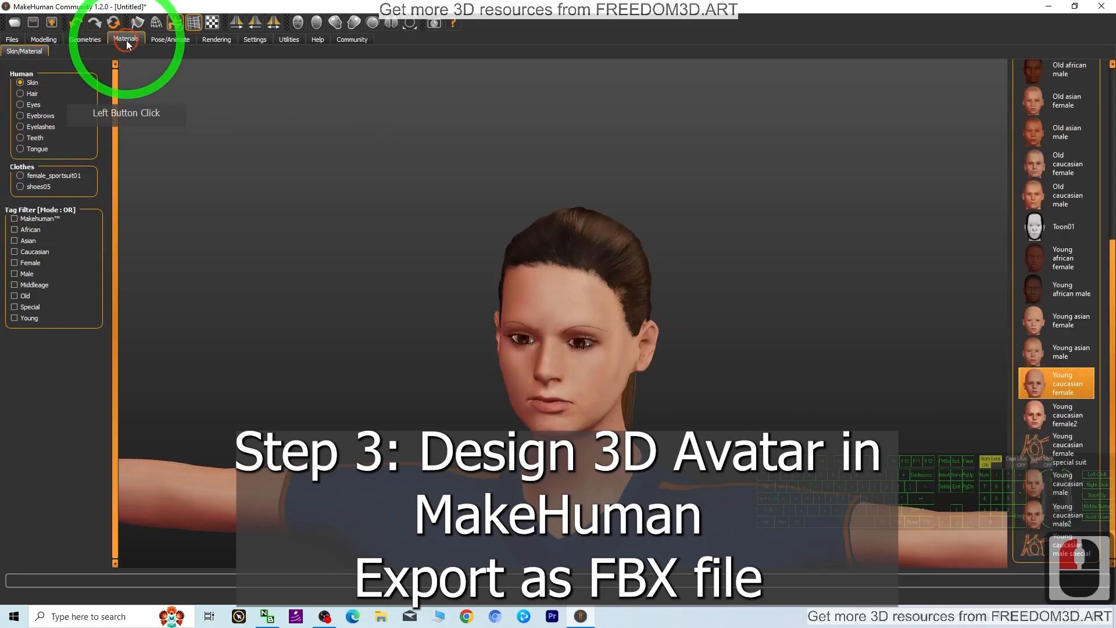
pyautogui.click(29, 93)
pyautogui.click(26, 106)
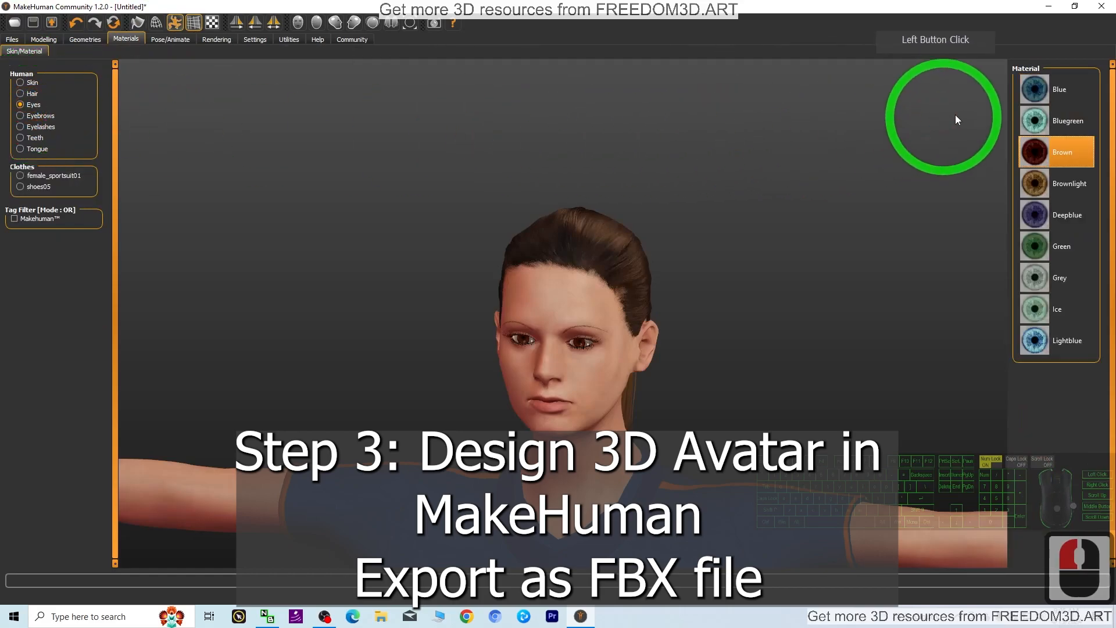
pyautogui.click(1055, 90)
pyautogui.scroll(11, 633, 369)
pyautogui.scroll(8, 633, 370)
pyautogui.scroll(-20, 663, 352)
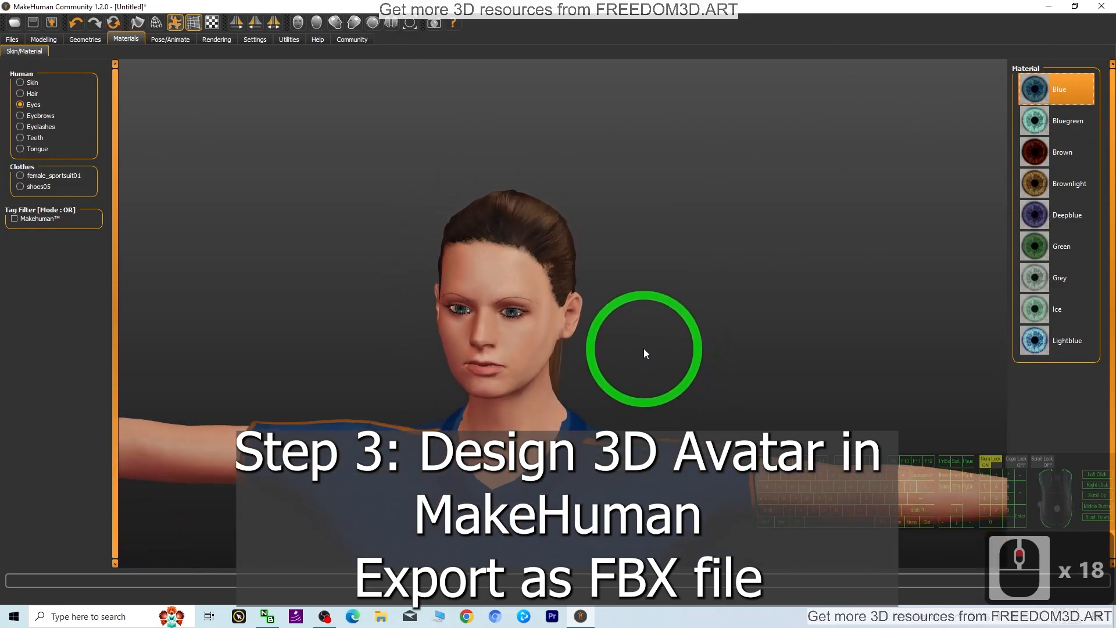
pyautogui.scroll(-6, 621, 329)
pyautogui.scroll(2, 689, 354)
pyautogui.moveTo(695, 366); pyautogui.dragTo(673, 349, button='middle')
pyautogui.moveTo(672, 348); pyautogui.dragTo(723, 333)
# Reduce the MakeHuman window to reveal the desktop and create a new desktop folder named model
pyautogui.doubleClick(479, 6)
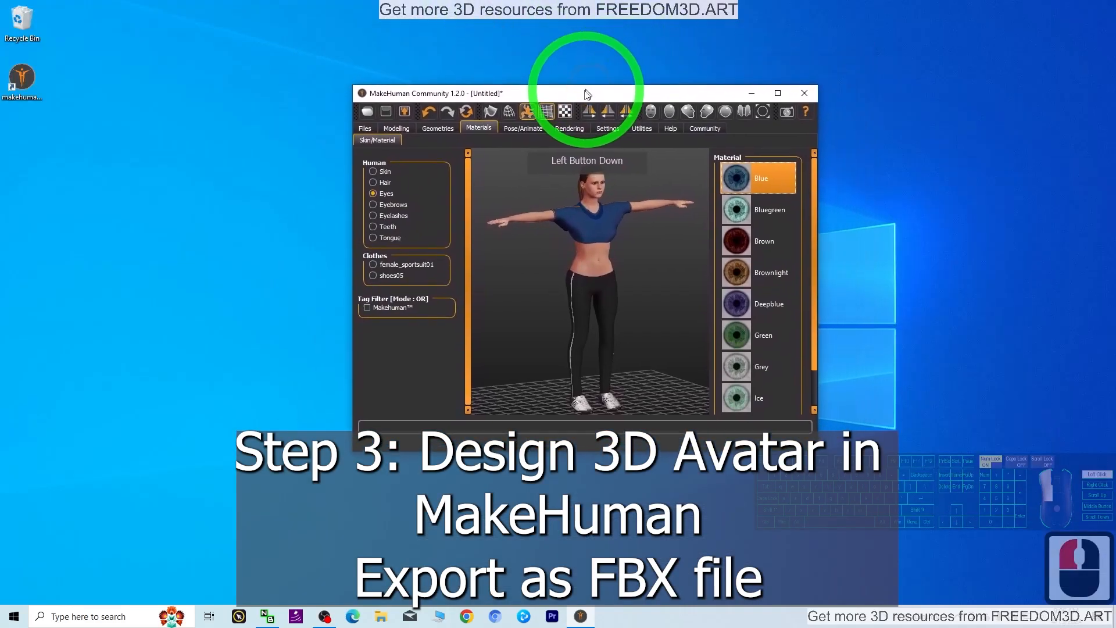
pyautogui.rightClick(45, 200)
pyautogui.moveTo(192, 324)
pyautogui.click(238, 334)
pyautogui.write('model')
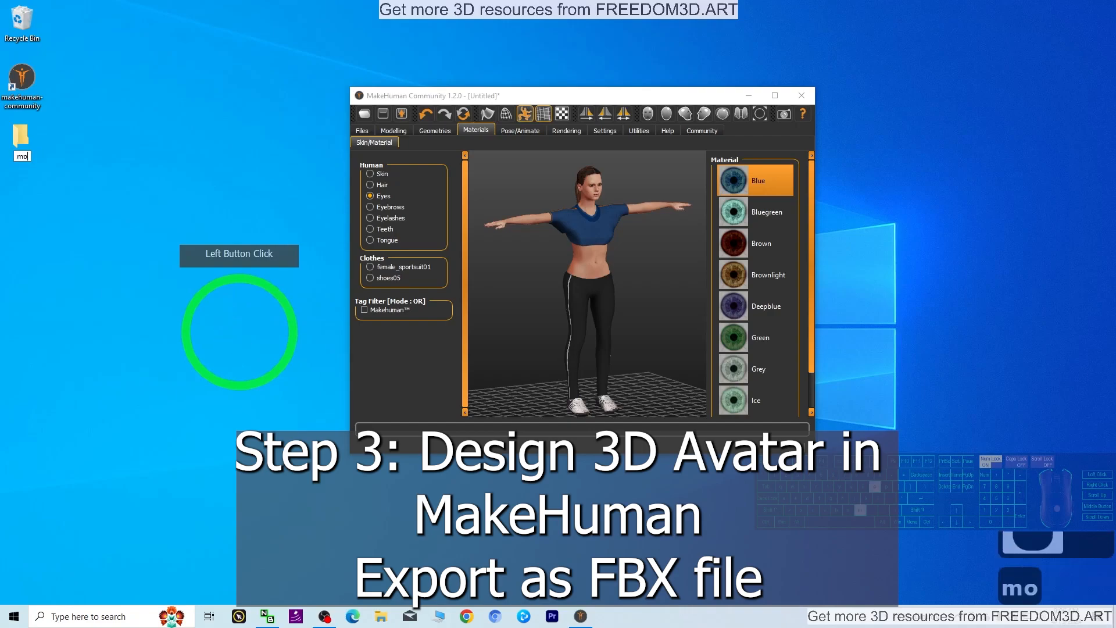
pyautogui.press('Return')
# Open the model folder and arrange its window beside the MakeHuman window
pyautogui.press('Return')
pyautogui.moveTo(483, 202); pyautogui.dragTo(325, 141)
pyautogui.moveTo(479, 100); pyautogui.dragTo(562, 98)
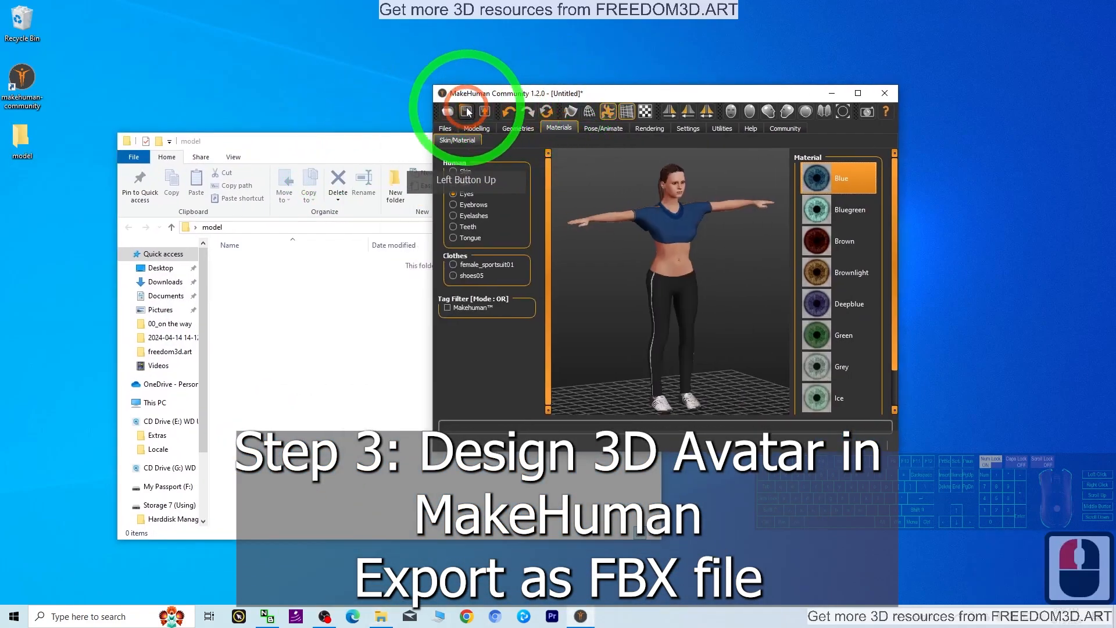
# Save the avatar as models.mhm in the model folder on the desktop
pyautogui.click(446, 128)
pyautogui.click(472, 140)
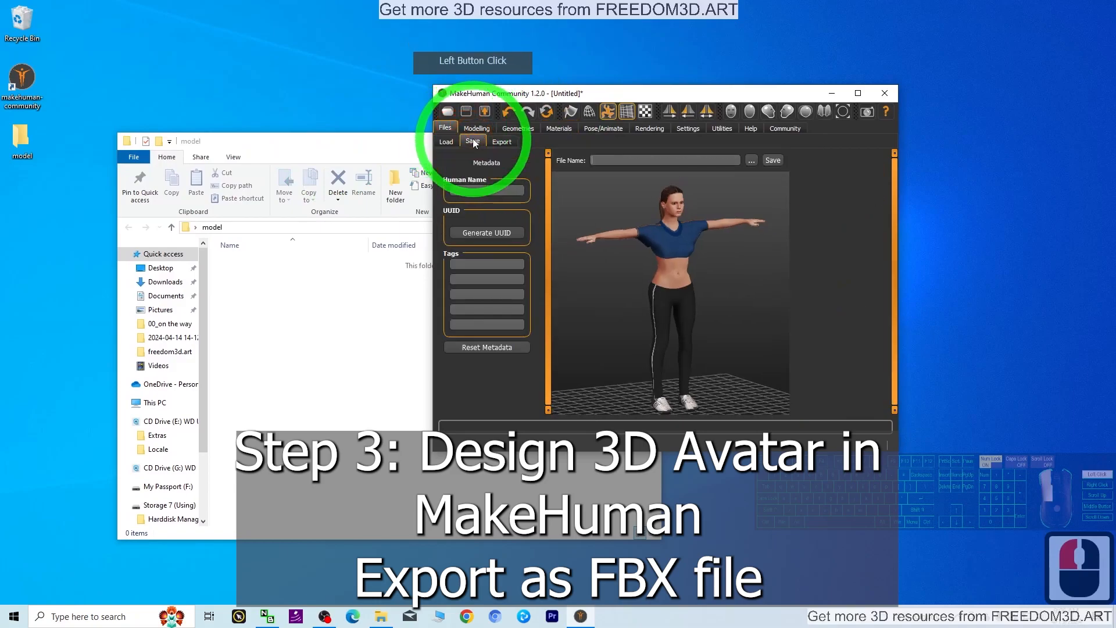
pyautogui.click(772, 161)
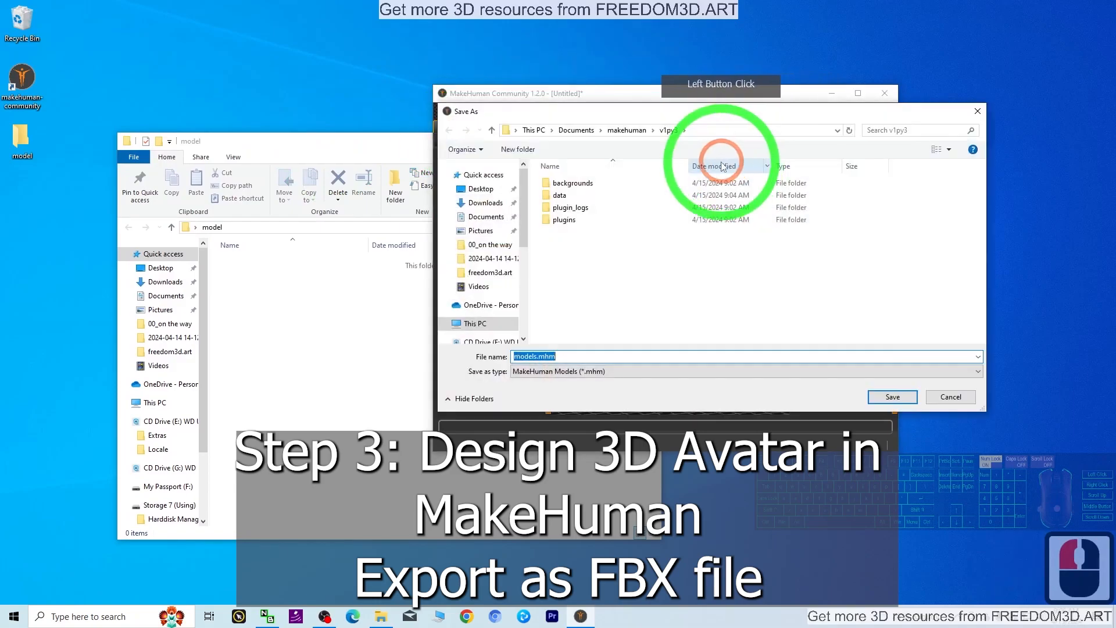
pyautogui.click(480, 188)
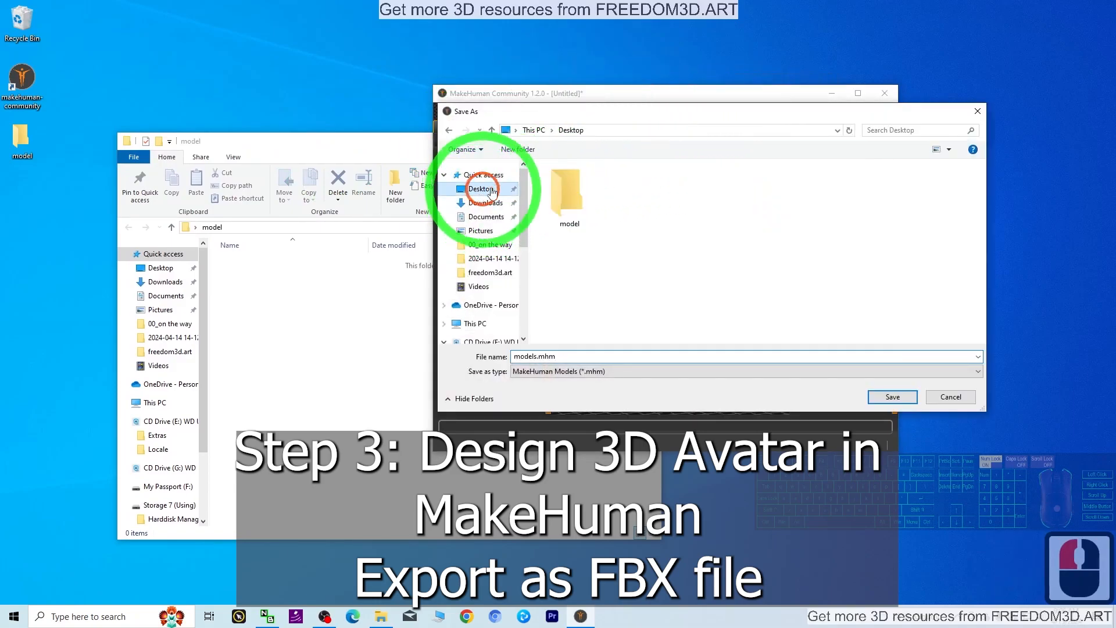
pyautogui.doubleClick(564, 194)
pyautogui.doubleClick(879, 397)
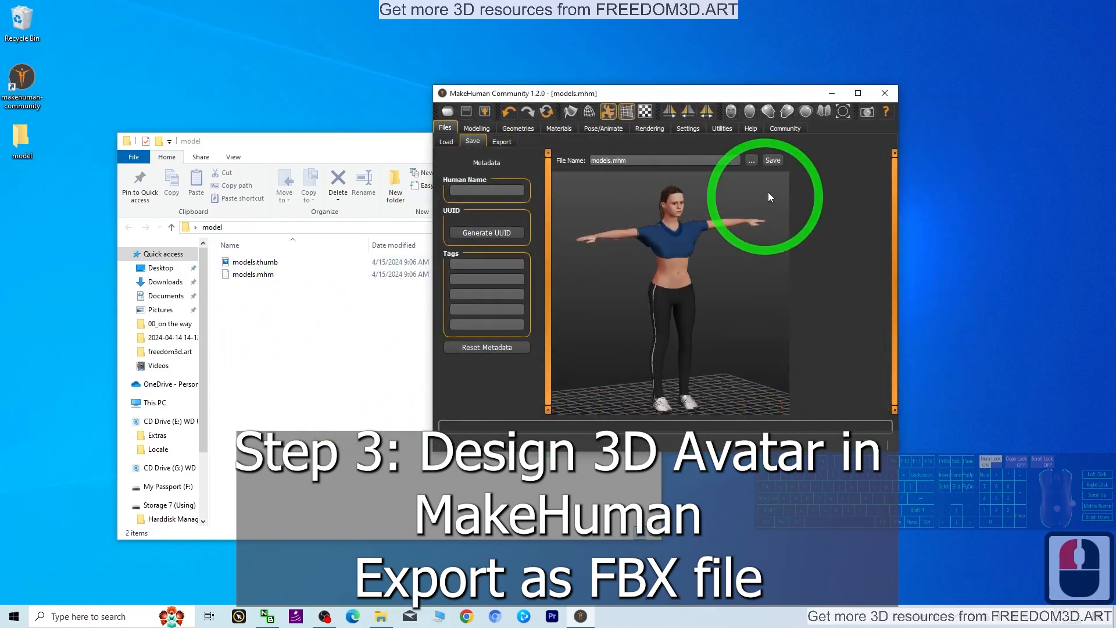
# Set the avatar's export to the Filmbox (fbx) mesh format with meter as the scale unit
pyautogui.click(501, 141)
pyautogui.click(448, 177)
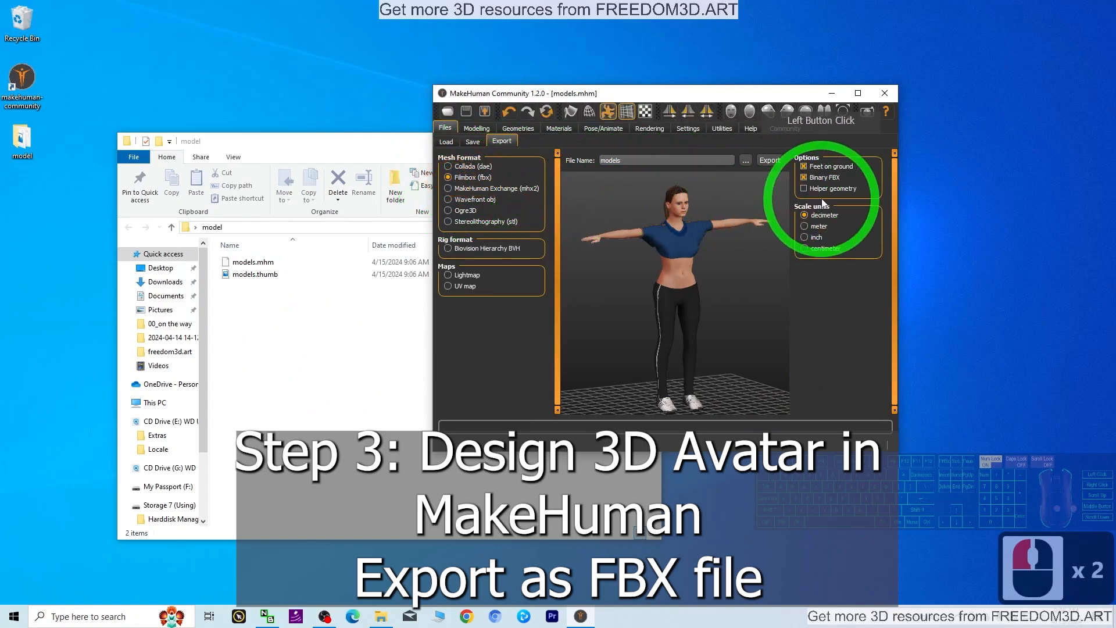
pyautogui.click(805, 226)
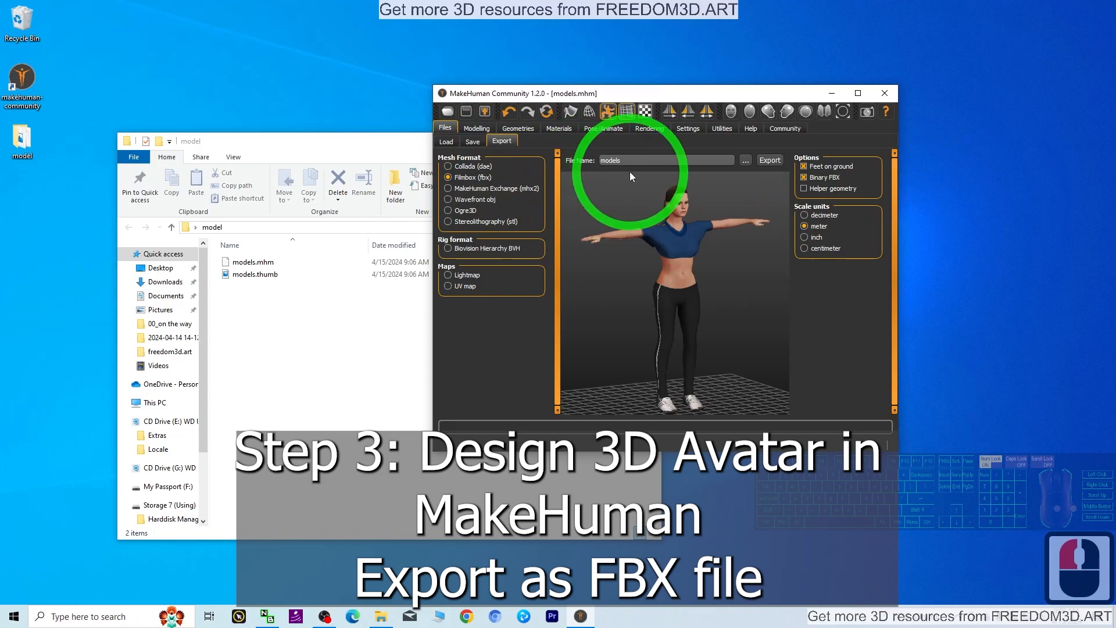
# Maximize the MakeHuman window, check the avatar's skeleton rig preset and return to the export settings
pyautogui.click(856, 93)
pyautogui.click(170, 38)
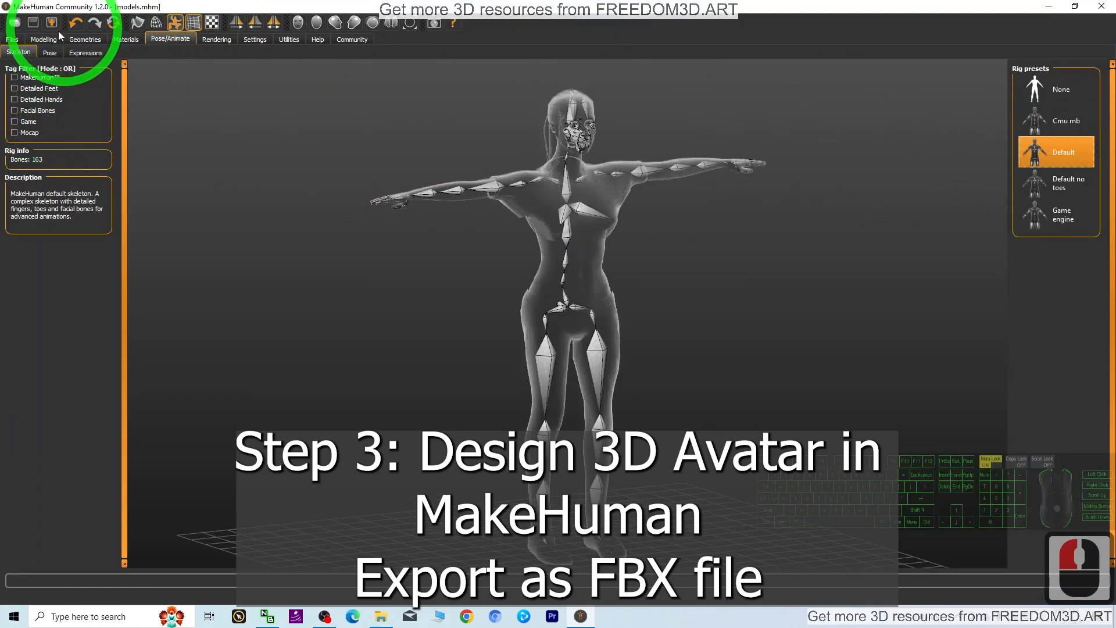
pyautogui.click(12, 38)
pyautogui.click(69, 51)
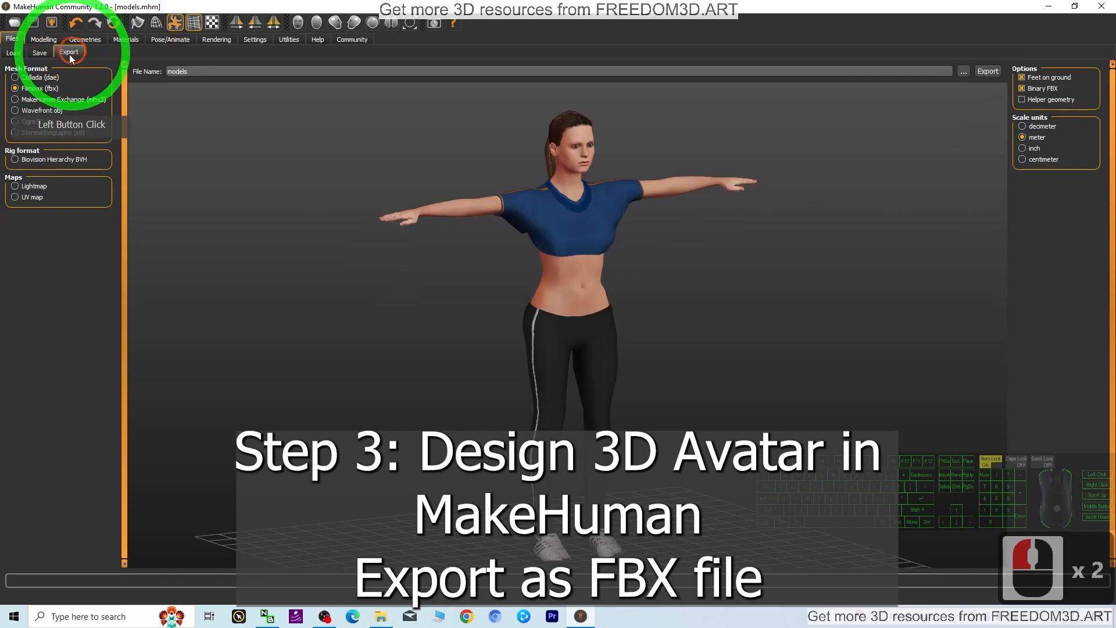
# Export the avatar as model.fbx into the model folder on the desktop and reduce the window to reveal that folder
pyautogui.click(963, 71)
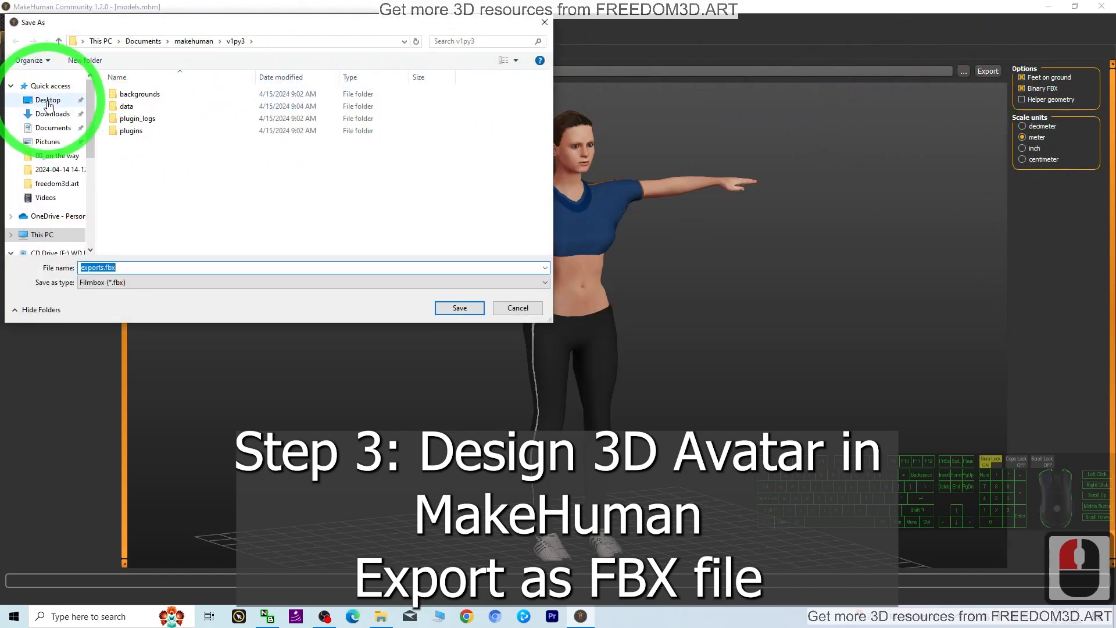
pyautogui.click(47, 100)
pyautogui.doubleClick(130, 102)
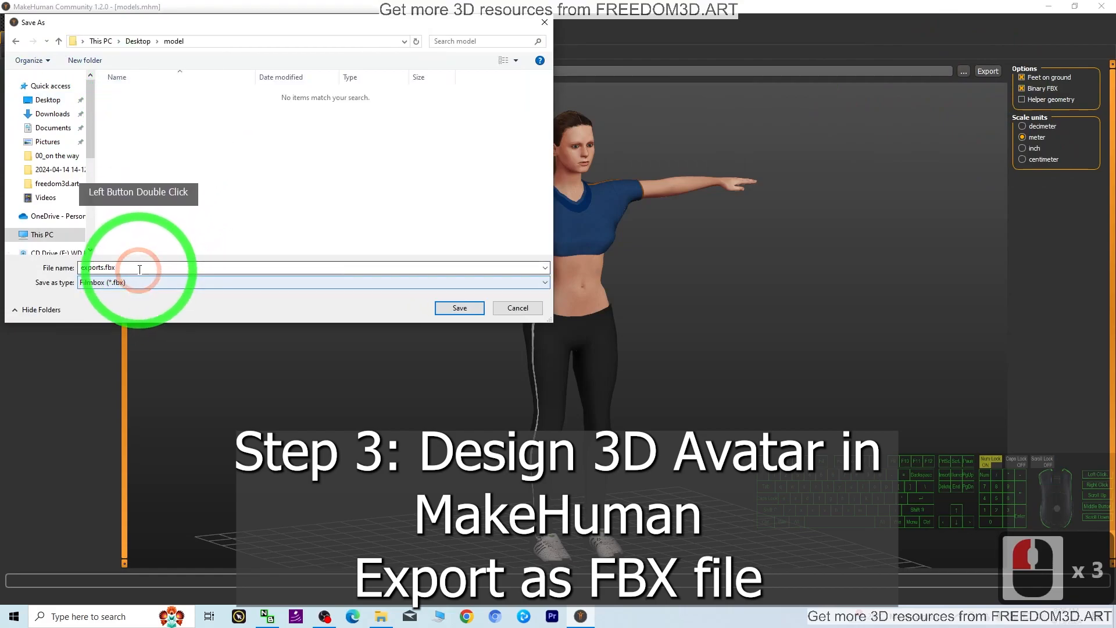
pyautogui.click(138, 268)
pyautogui.write('mod')
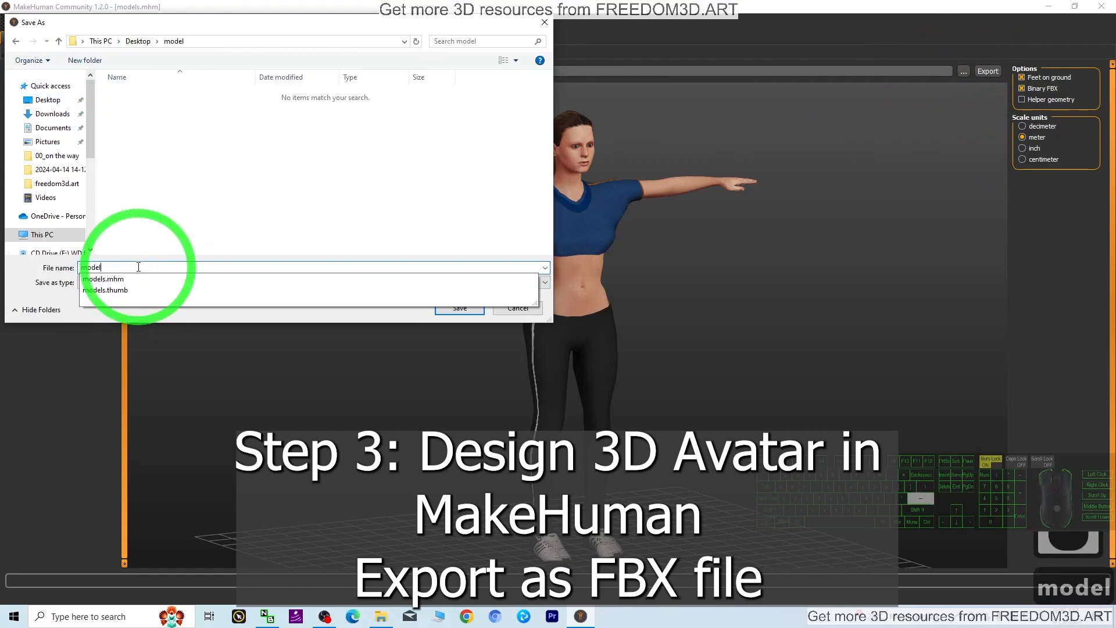
pyautogui.write('el')
pyautogui.press('Return')
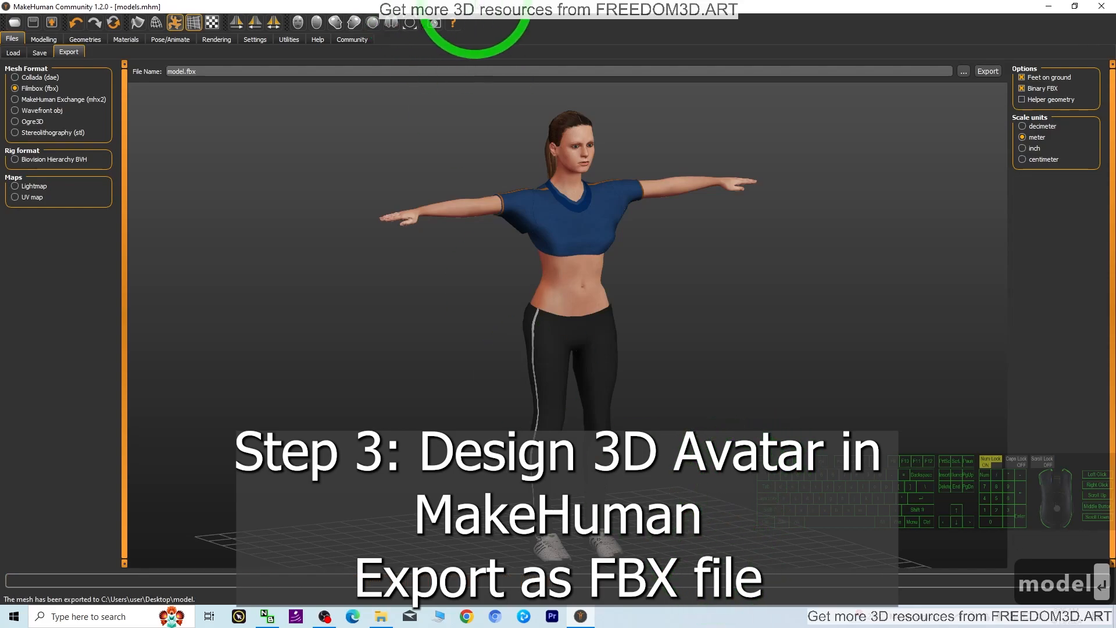
pyautogui.doubleClick(476, 6)
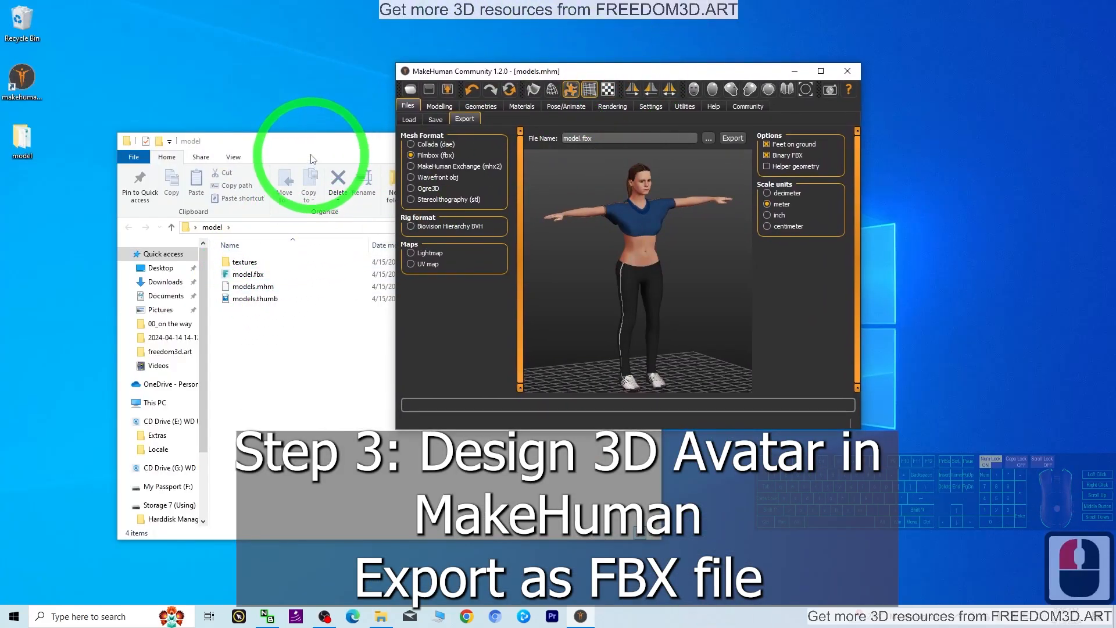